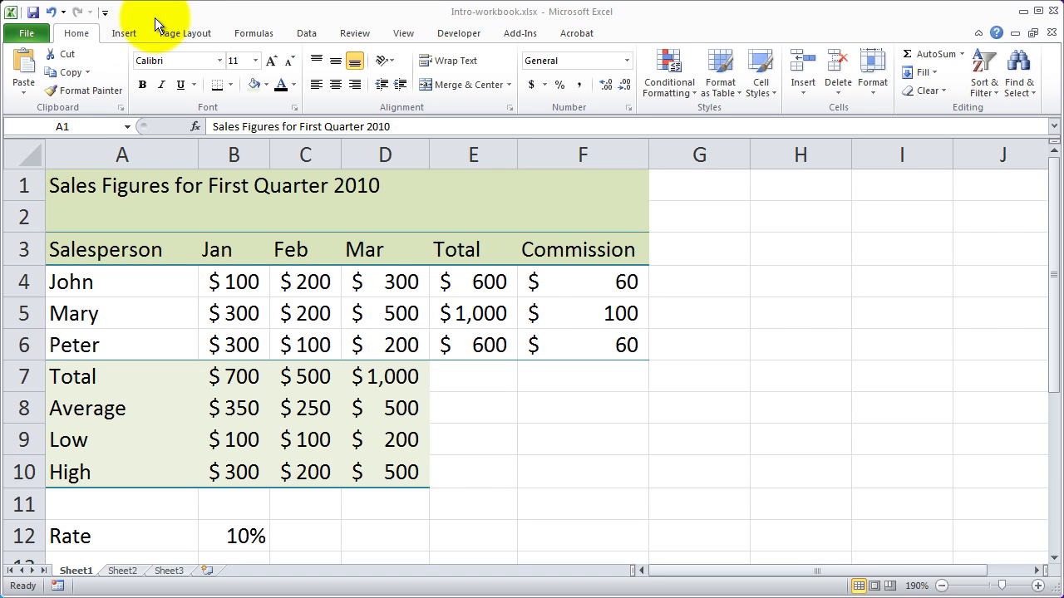
Restore the workbook to a smaller window and nudge it slightly right and down.
click(1036, 43)
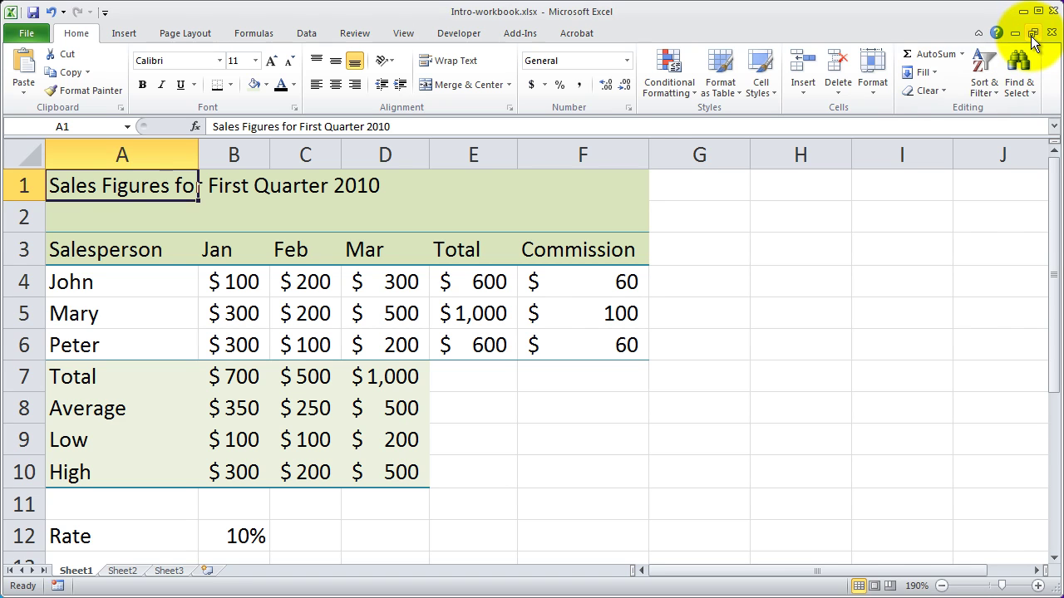
click(1033, 33)
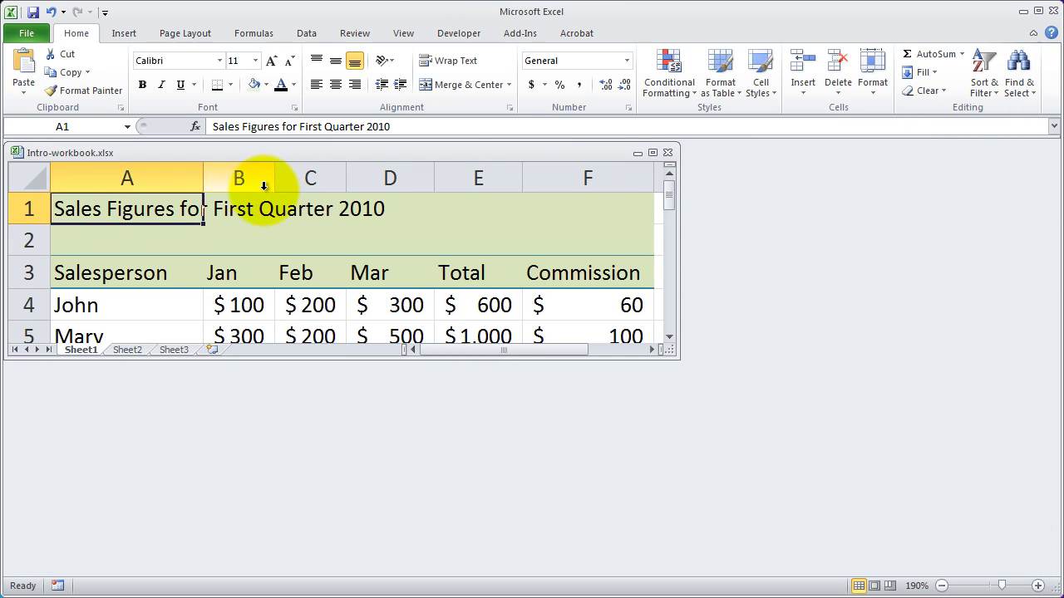
mouse_move(284, 155)
mouse_down()
mouse_move(333, 158)
mouse_move(294, 157)
mouse_up()
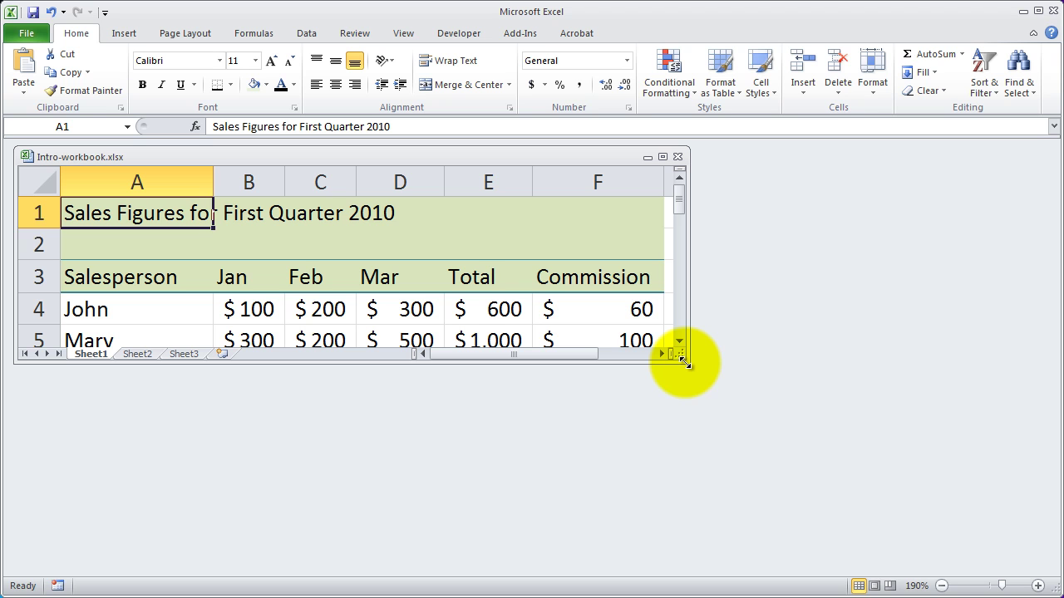
Insert a blank worksheet ahead of the Sheet3 tab through the Insert dialog.
right_click(182, 353)
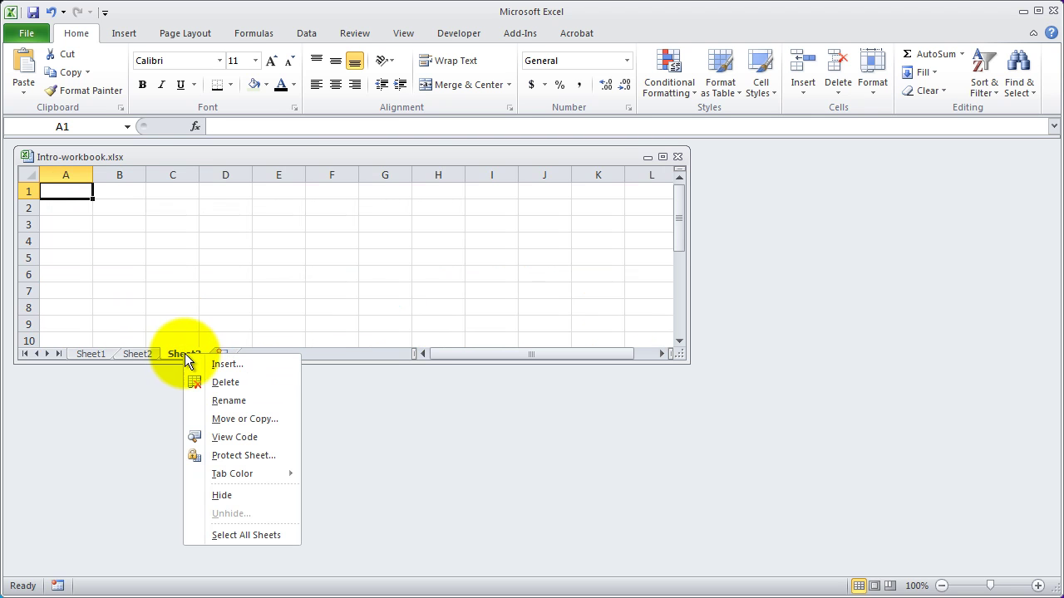
click(246, 367)
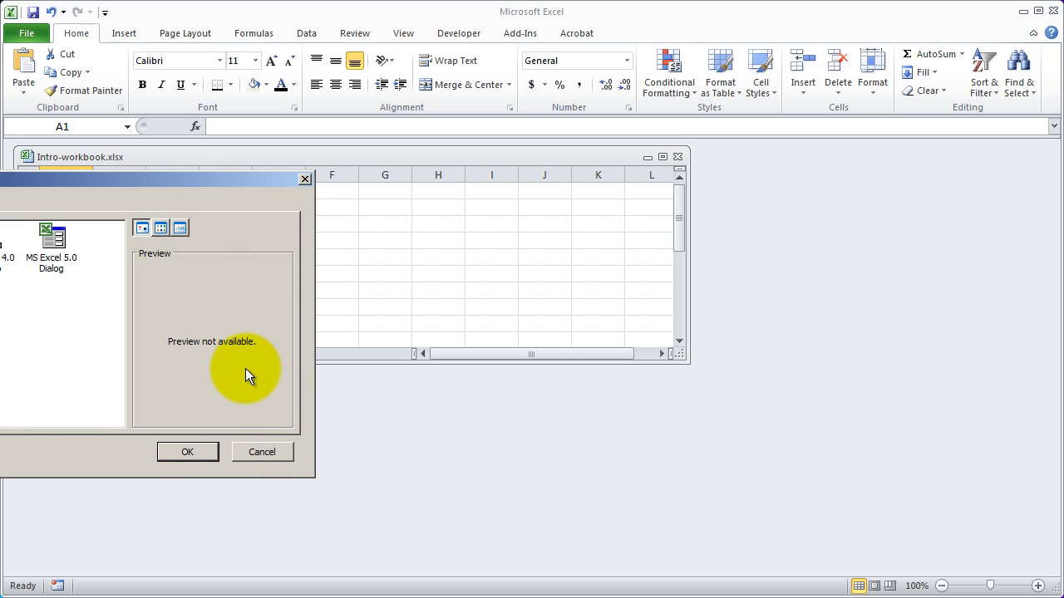
drag(188, 182, 561, 207)
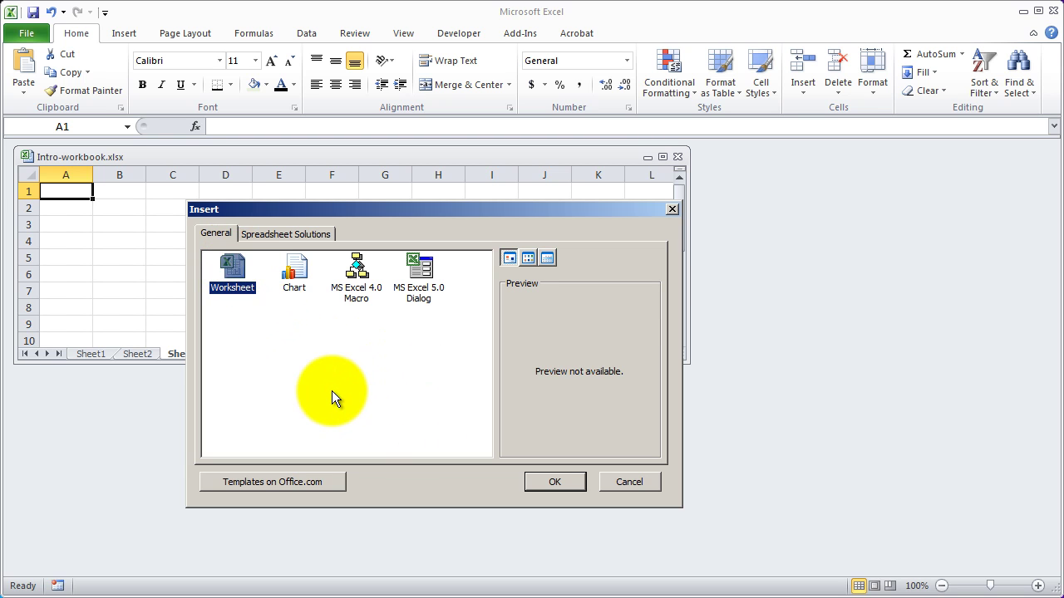
click(555, 482)
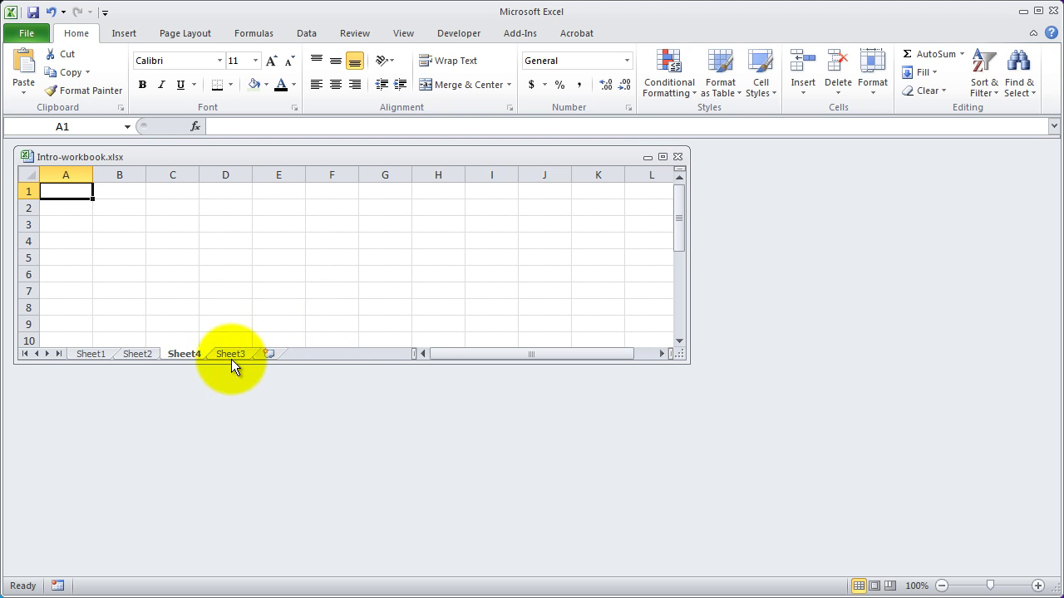
Delete the Sheet4 worksheet from its tab menu.
right_click(193, 353)
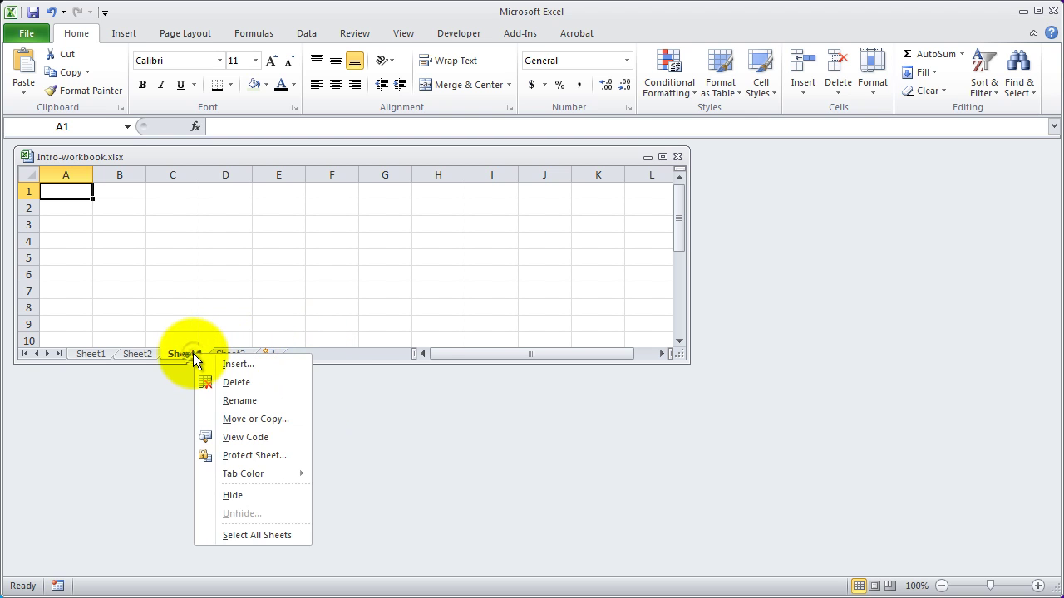
click(219, 386)
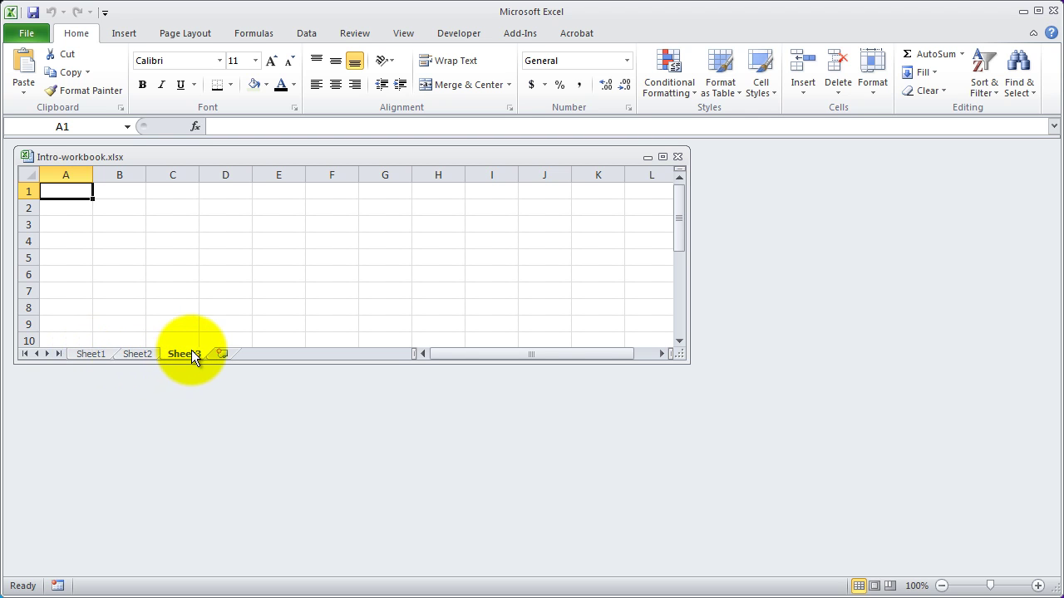
Drag Sheet3 in front of Sheet2, then move Sheet1 to the end after Sheet2.
drag(192, 350, 123, 352)
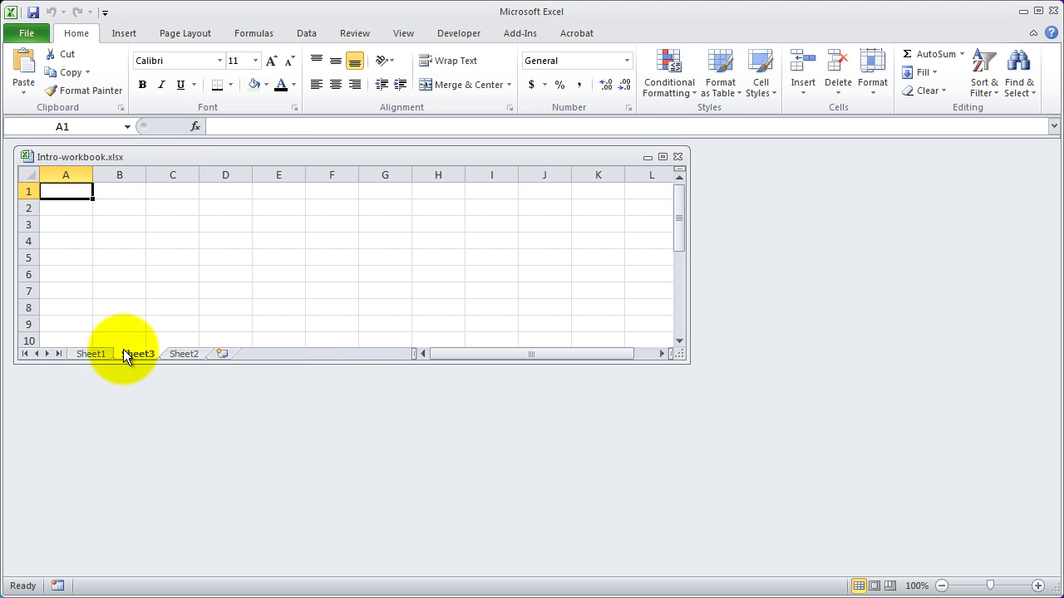
click(92, 353)
drag(213, 355, 213, 355)
drag(137, 354, 220, 354)
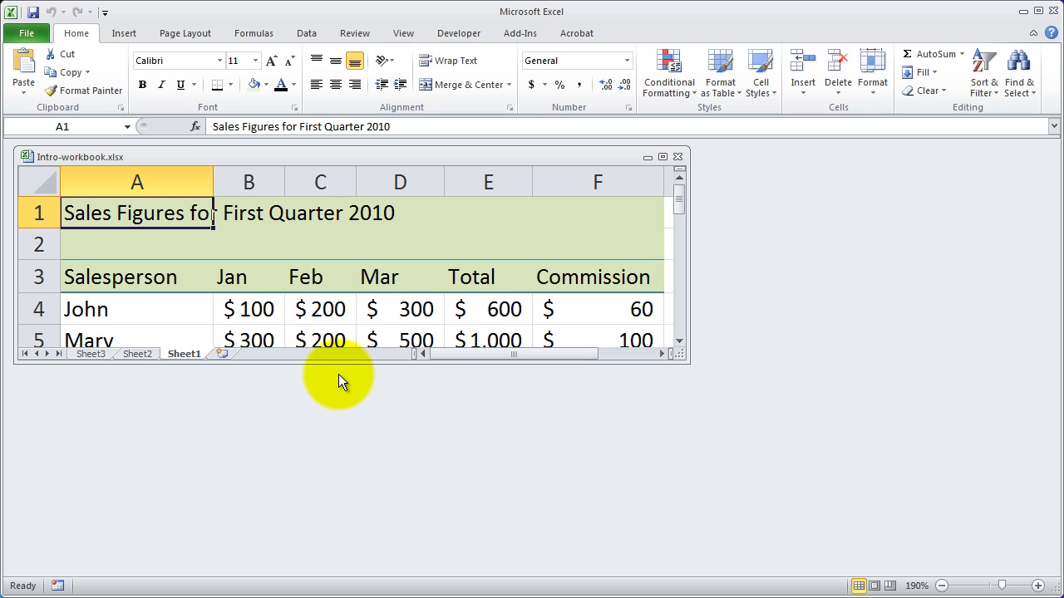
Rename Sheet1 to '1Q Sales' and move it to the front.
right_click(189, 354)
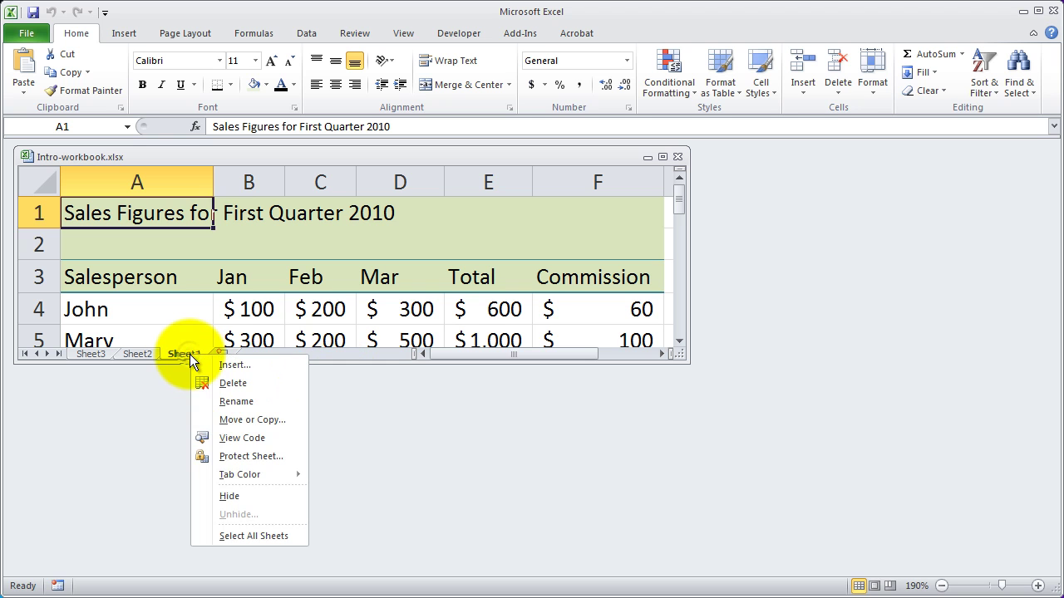
click(238, 401)
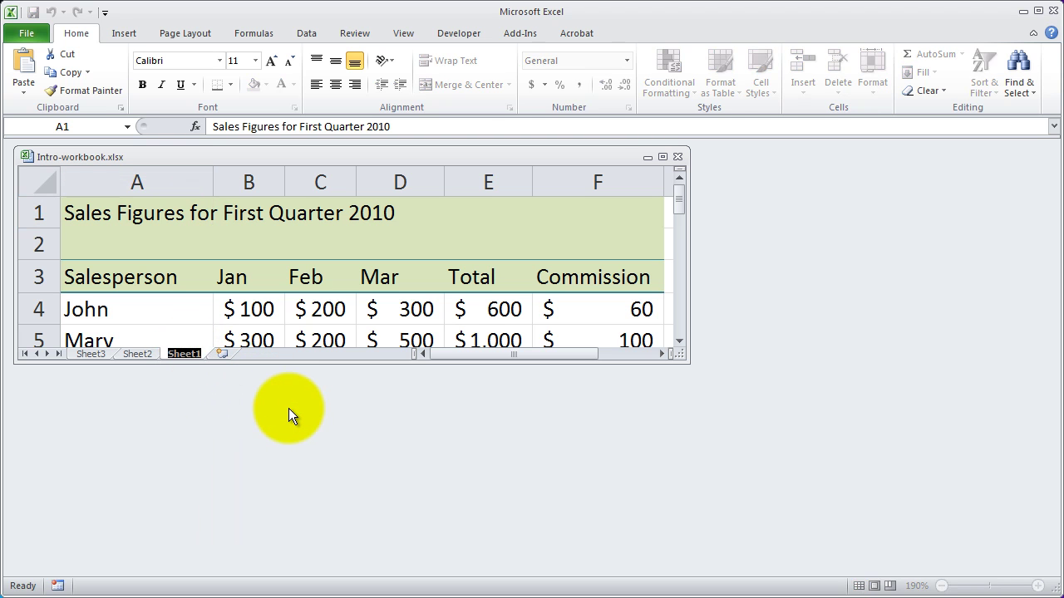
text(1Q)
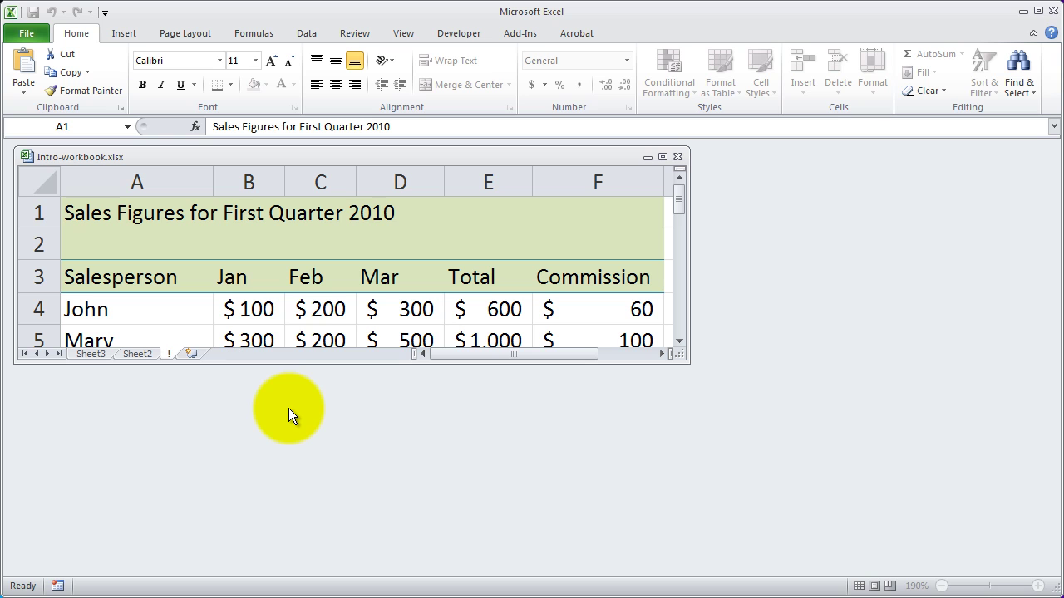
text( Sales)
key(Return)
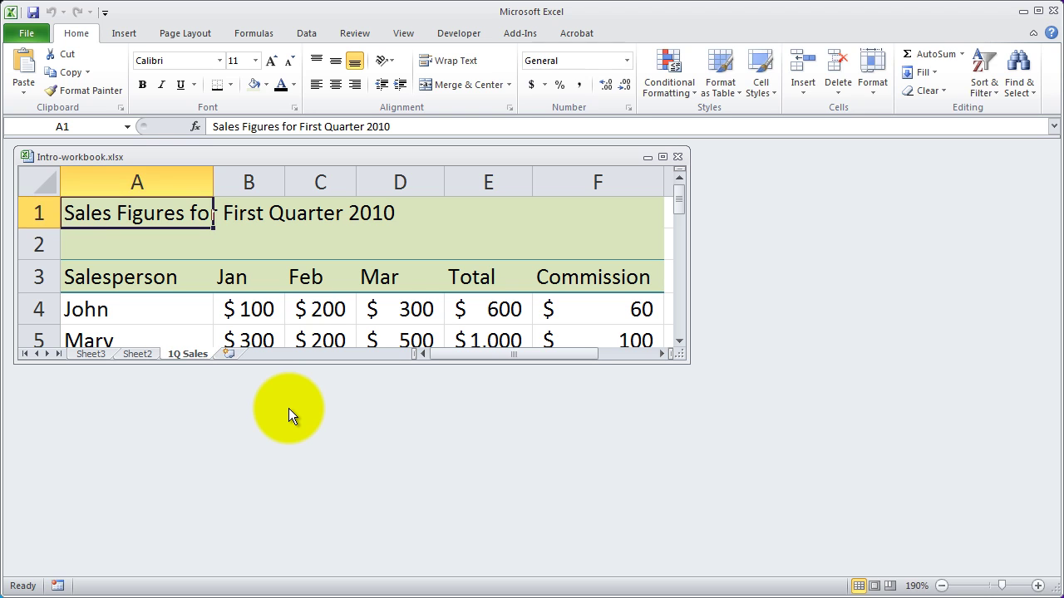
drag(199, 355, 83, 356)
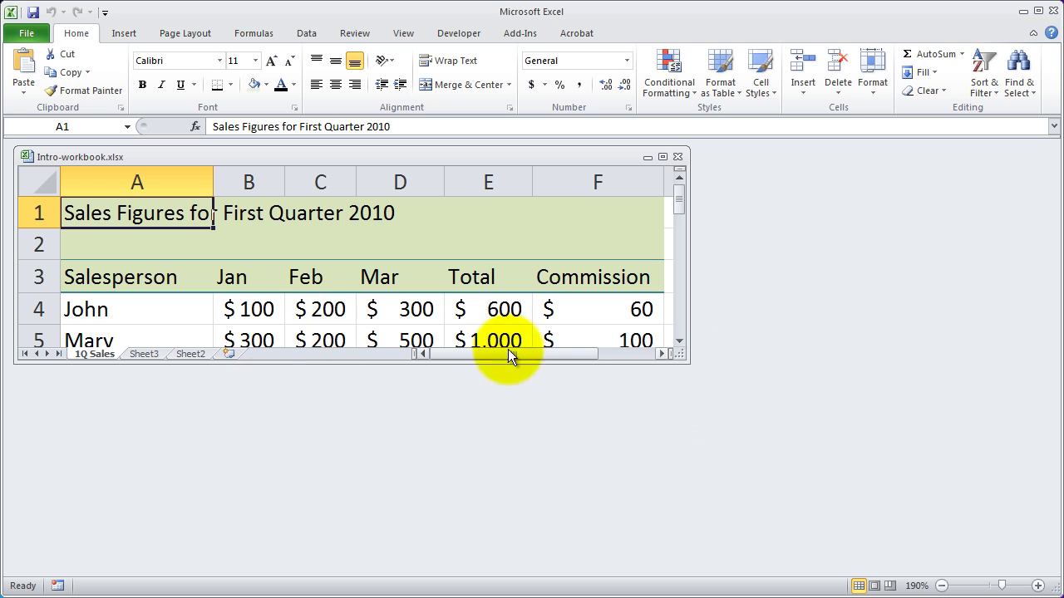
Rename Sheet3 to '2Q Sales'.
right_click(151, 354)
click(208, 400)
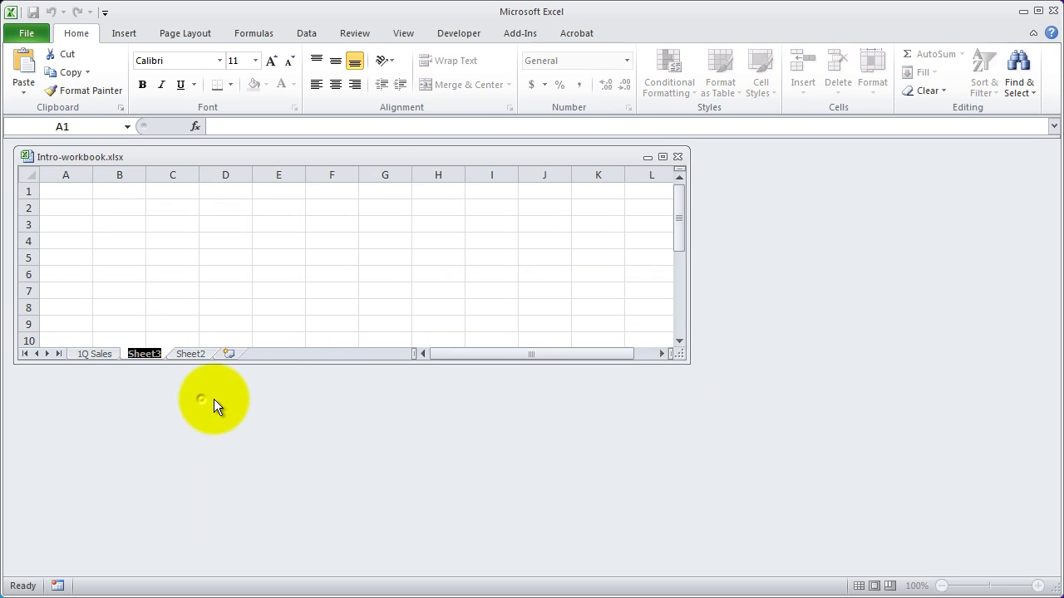
text(2Q)
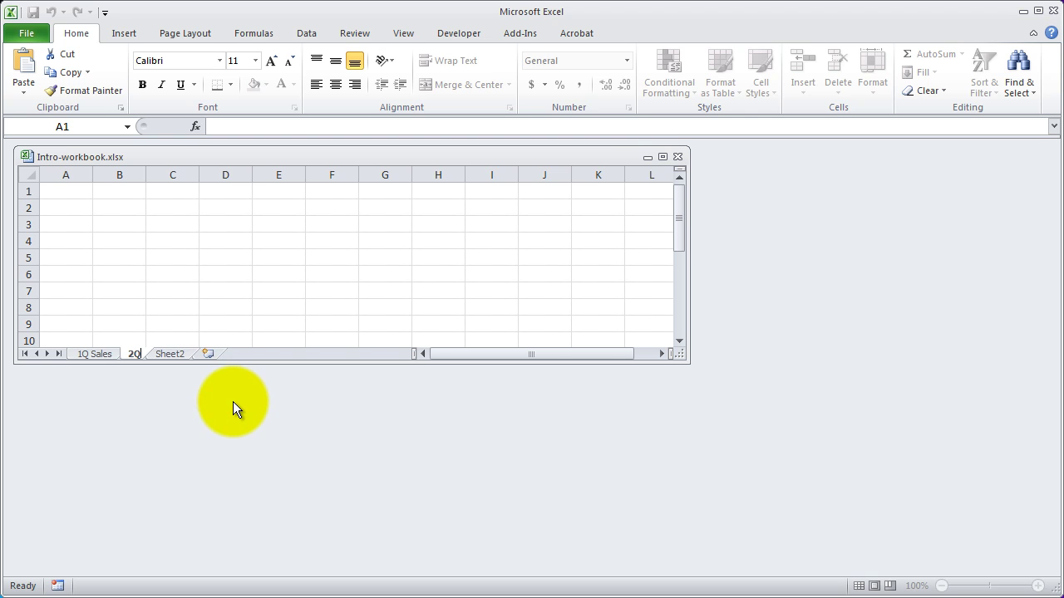
text( Sales)
key(Return)
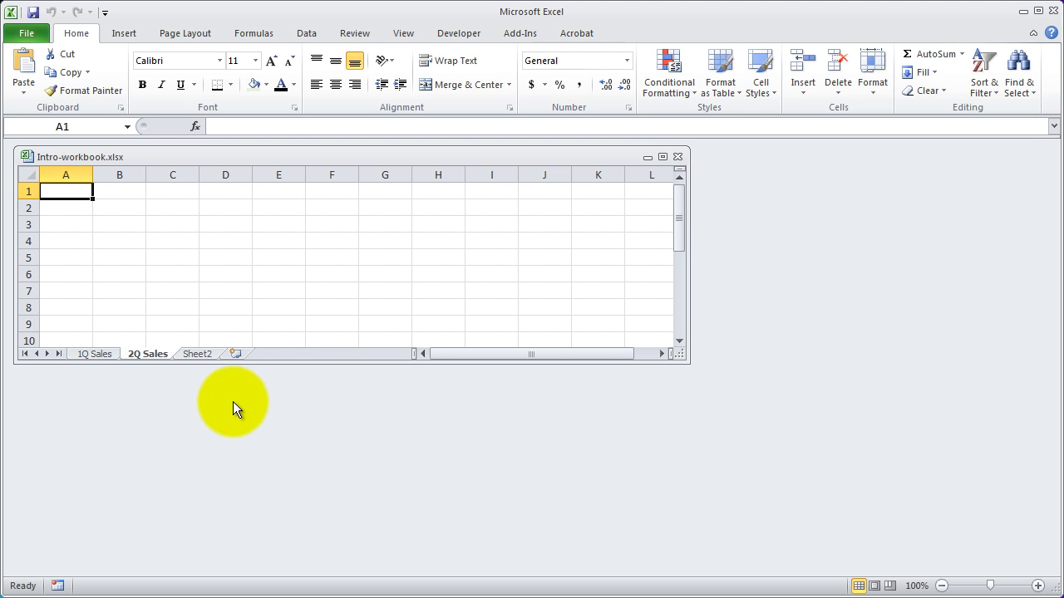
On 1Q Sales, enlarge the workbook window to show more of the table.
click(95, 355)
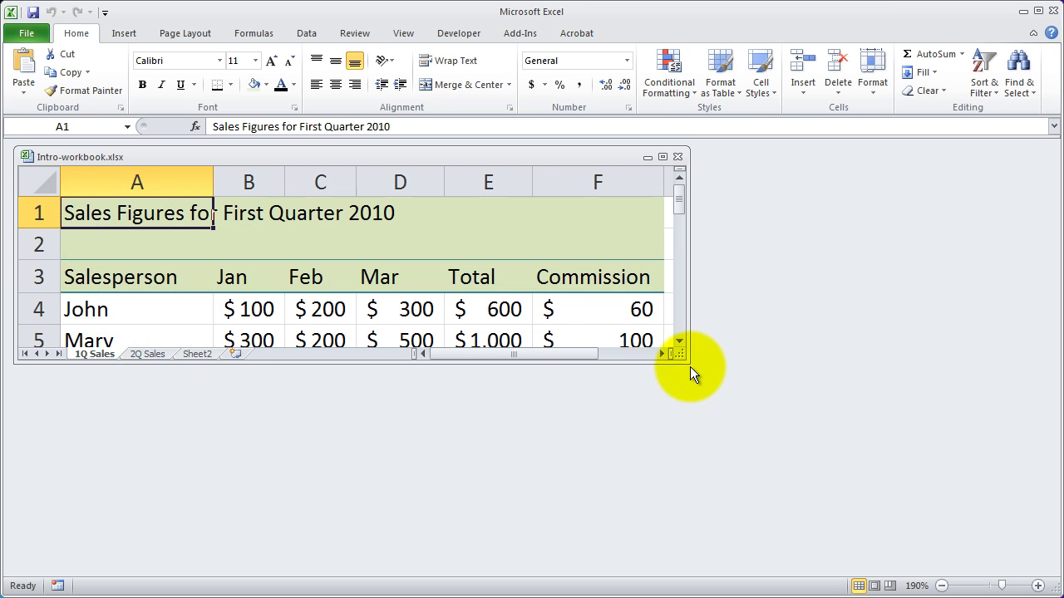
drag(680, 356, 998, 562)
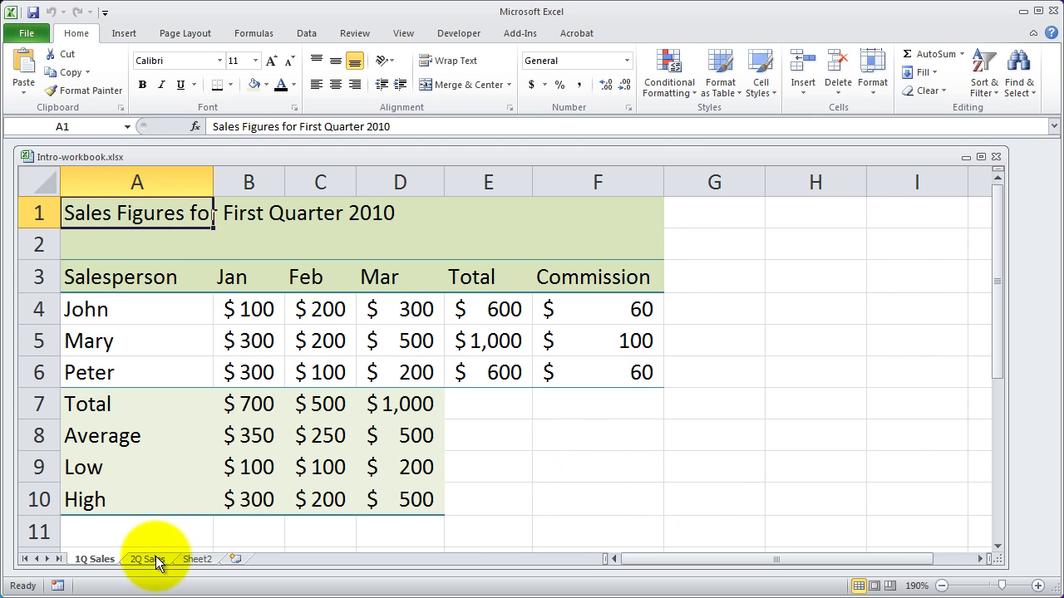
scroll(564, 458, down, 1)
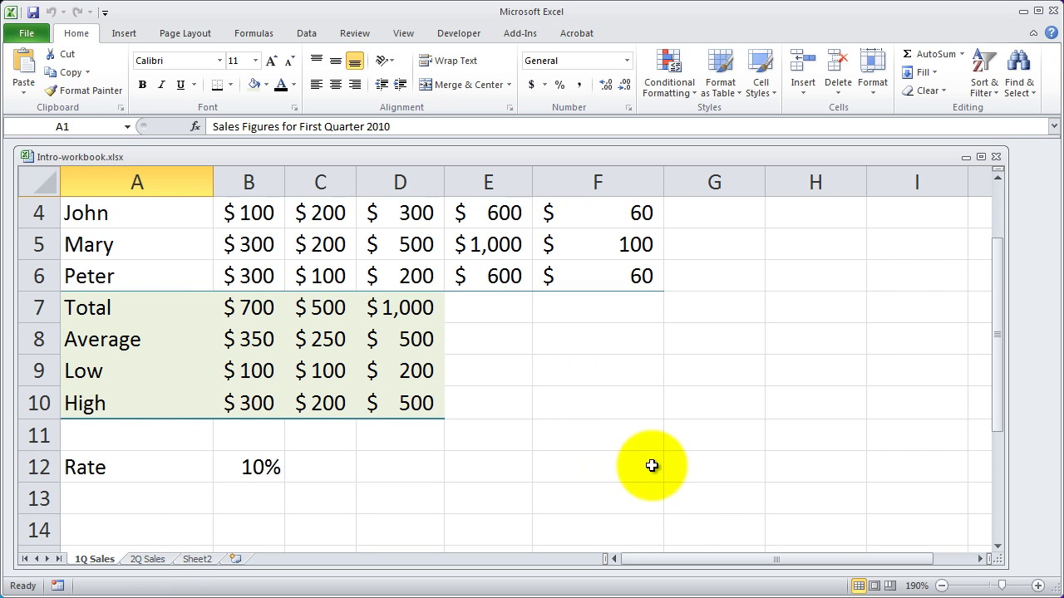
scroll(474, 378, up, 1)
Copy the table range A1:F12, from the title through the Rate row.
drag(154, 215, 586, 522)
scroll(586, 521, down, 1)
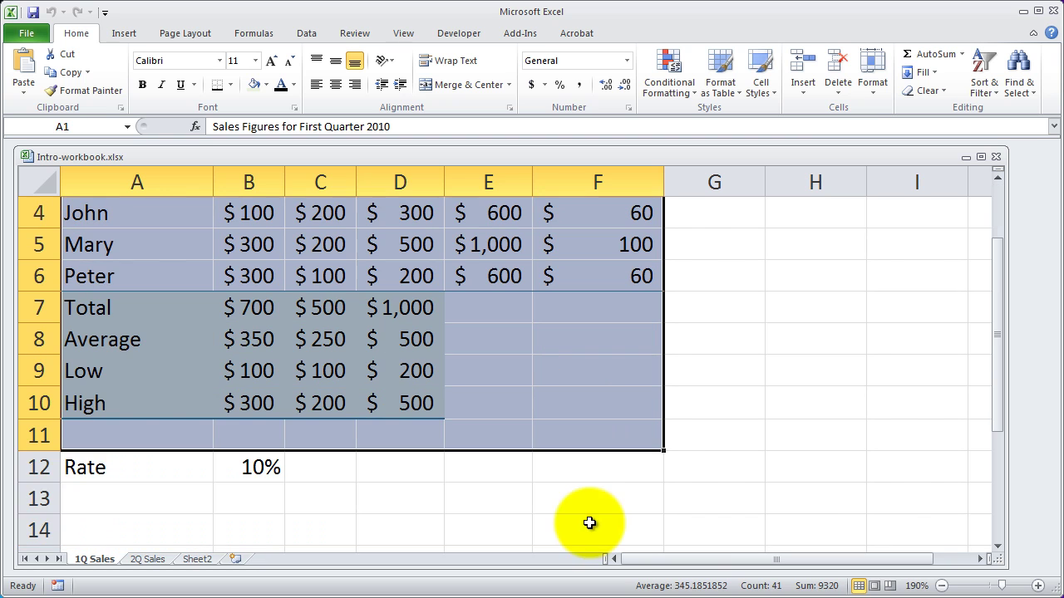
shift+click(640, 464)
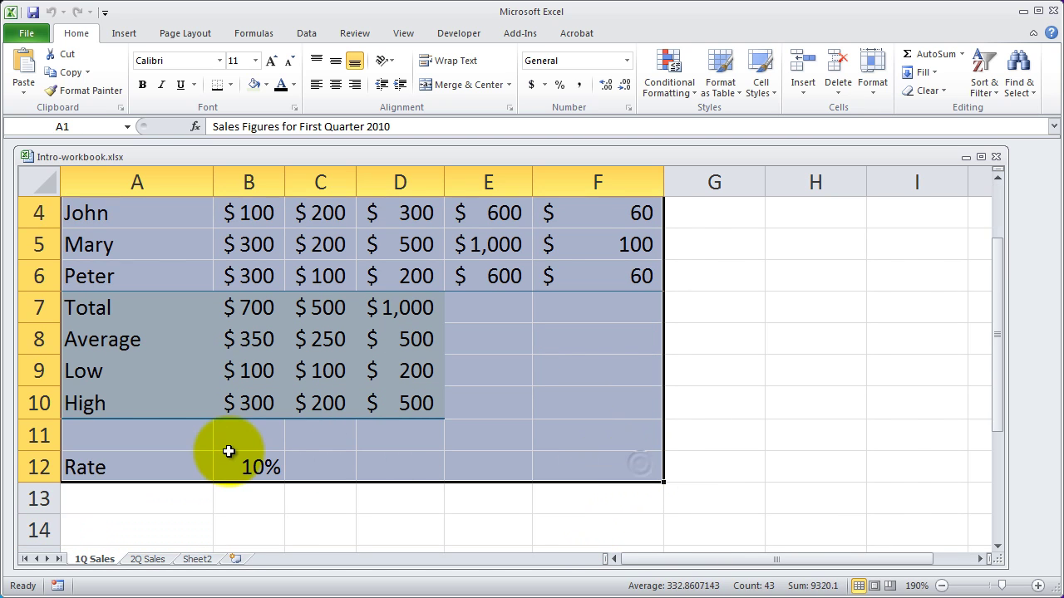
right_click(186, 205)
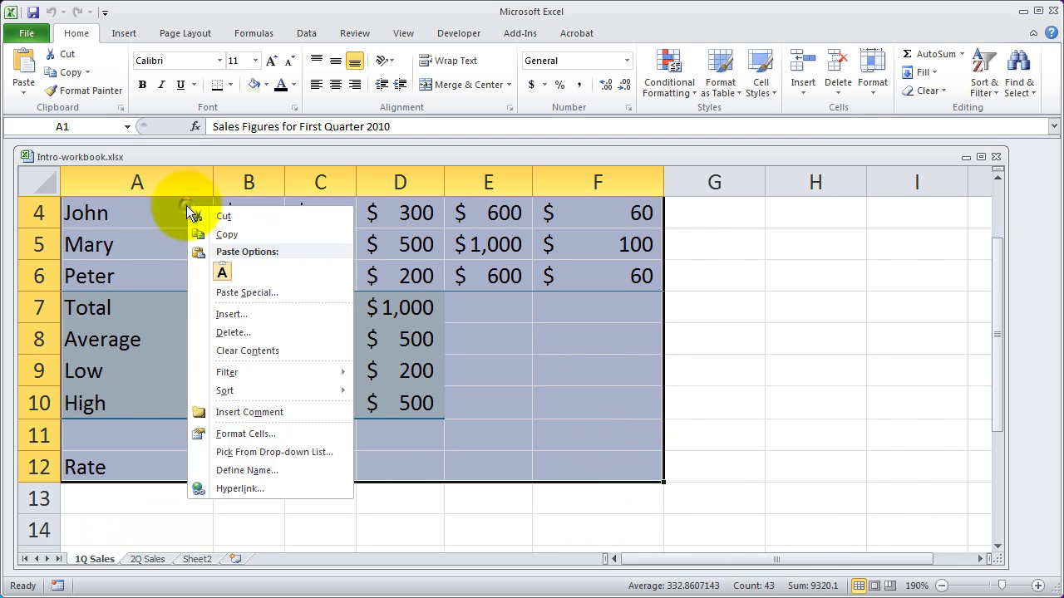
click(235, 234)
scroll(236, 235, up, 1)
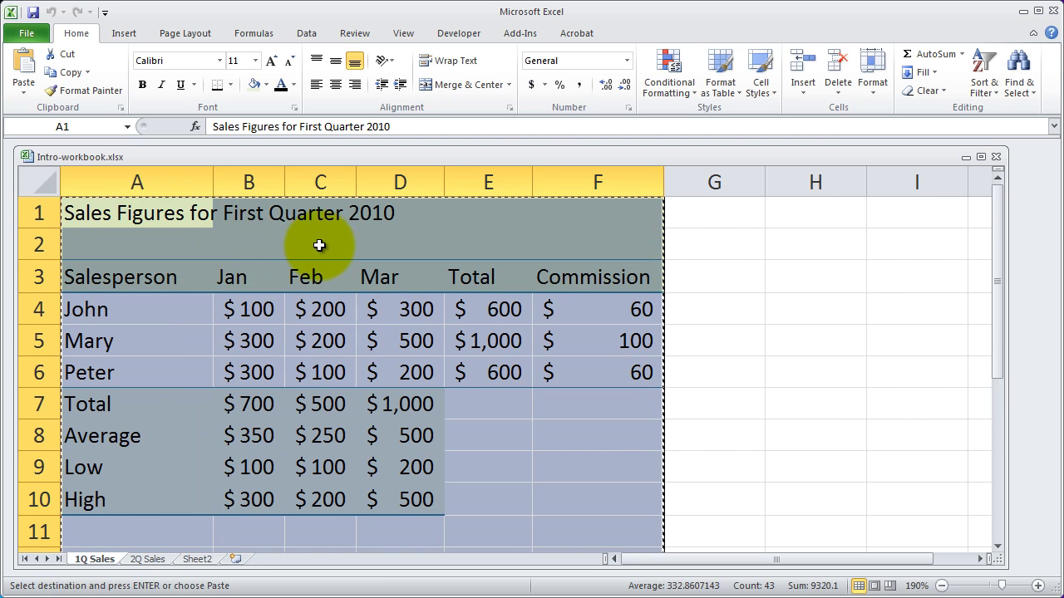
Paste the copied table at cell A1 of 2Q Sales and deselect it.
click(149, 559)
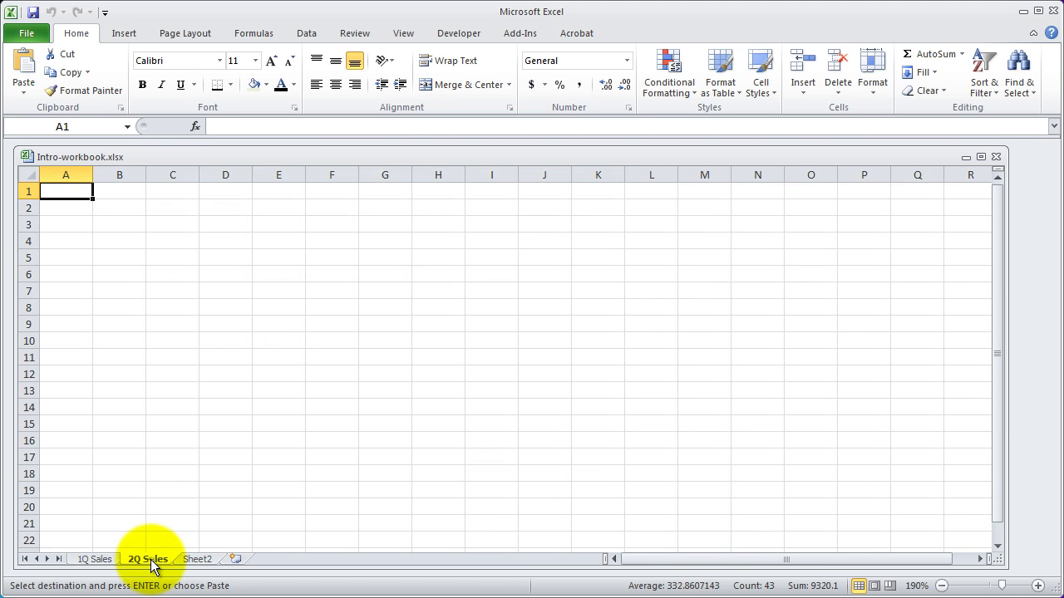
right_click(68, 192)
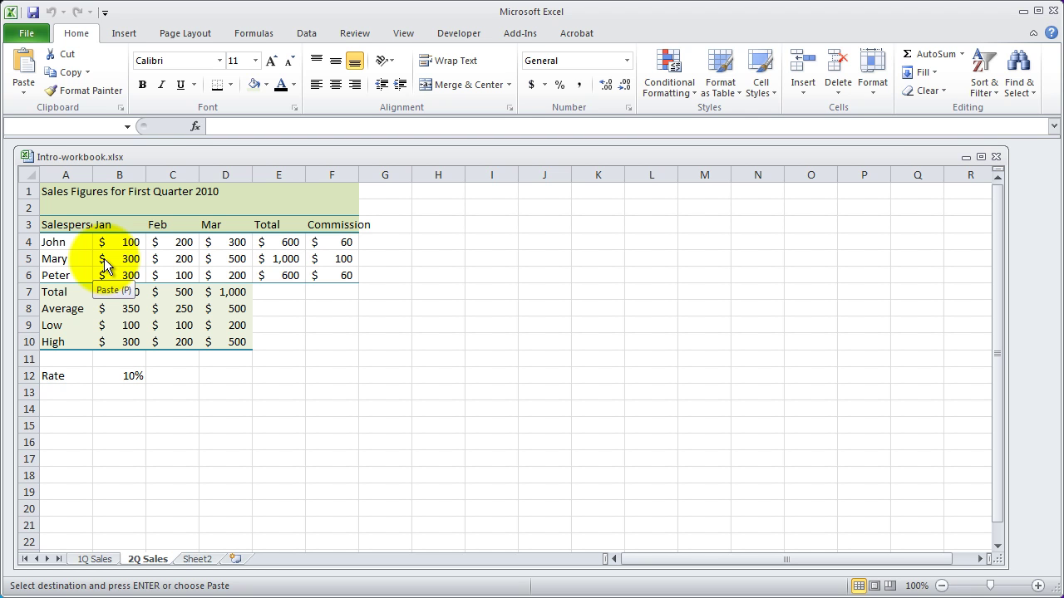
click(103, 258)
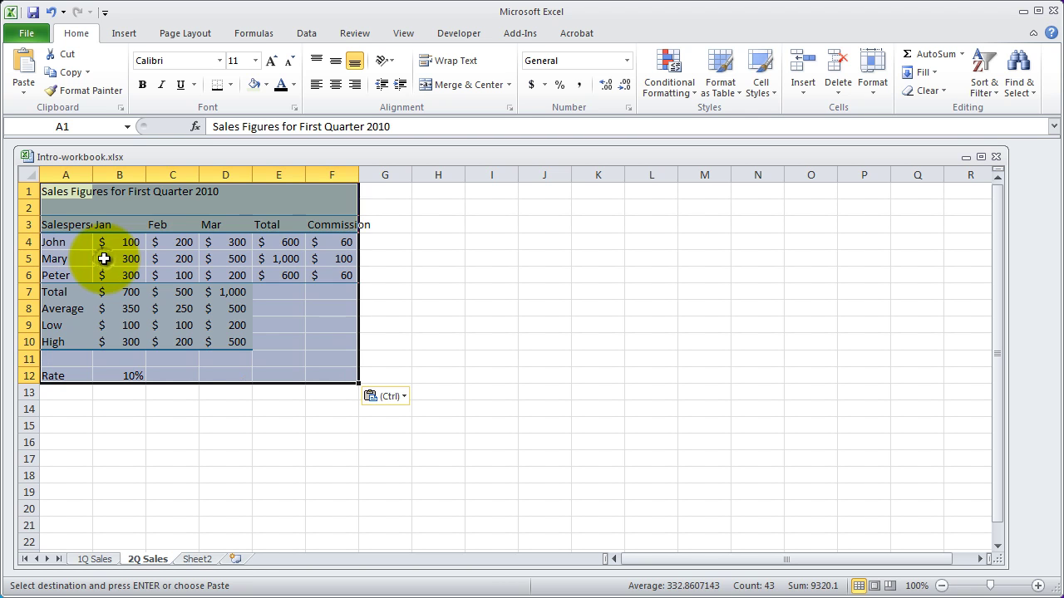
click(178, 408)
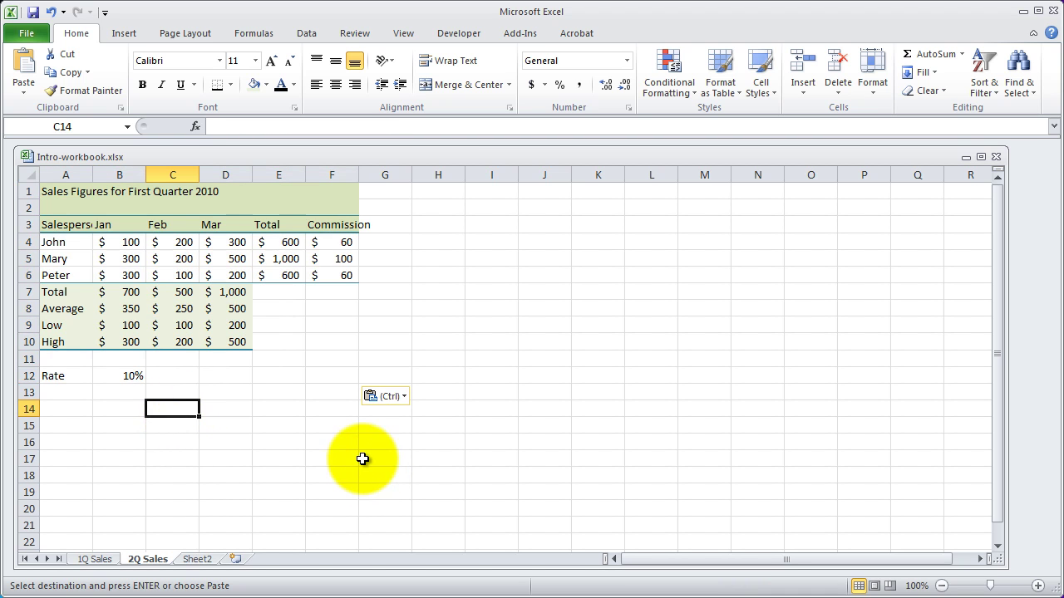
Widen columns F, E and A so Commission, Total and Salesperson show fully.
drag(358, 173, 389, 173)
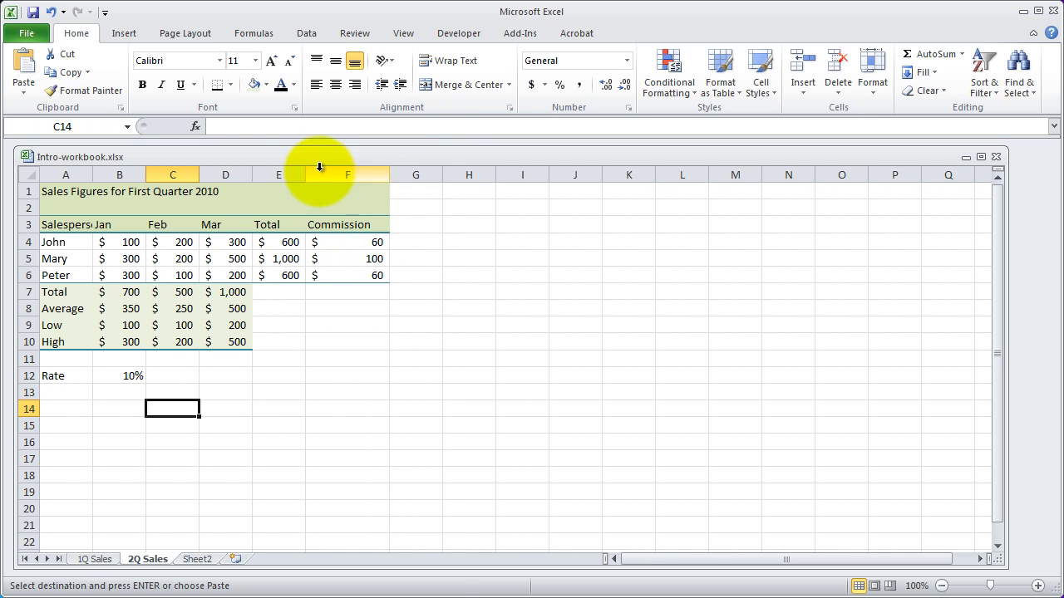
drag(305, 172, 326, 173)
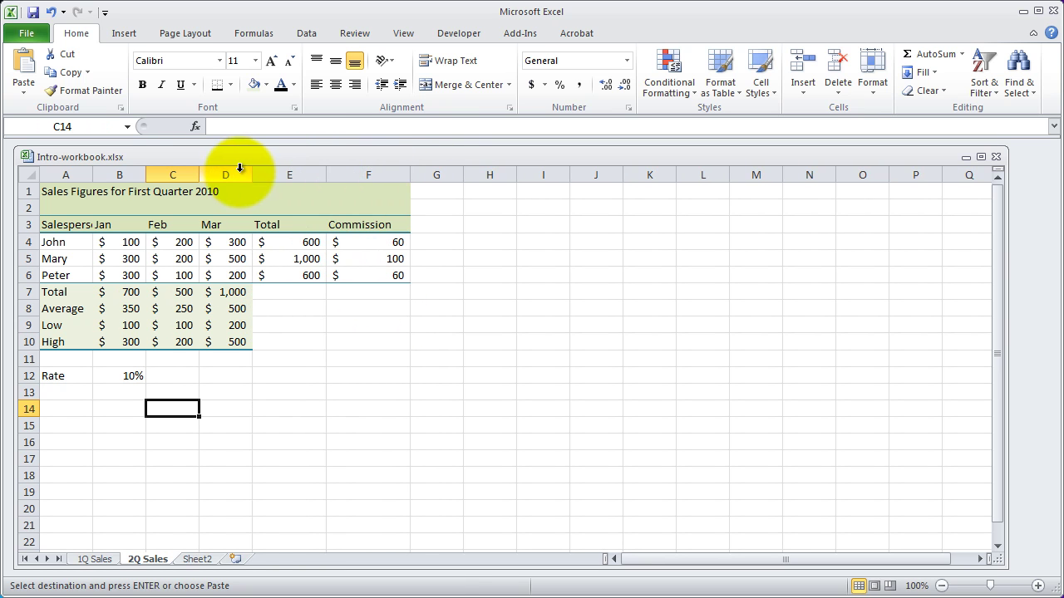
drag(114, 170, 196, 175)
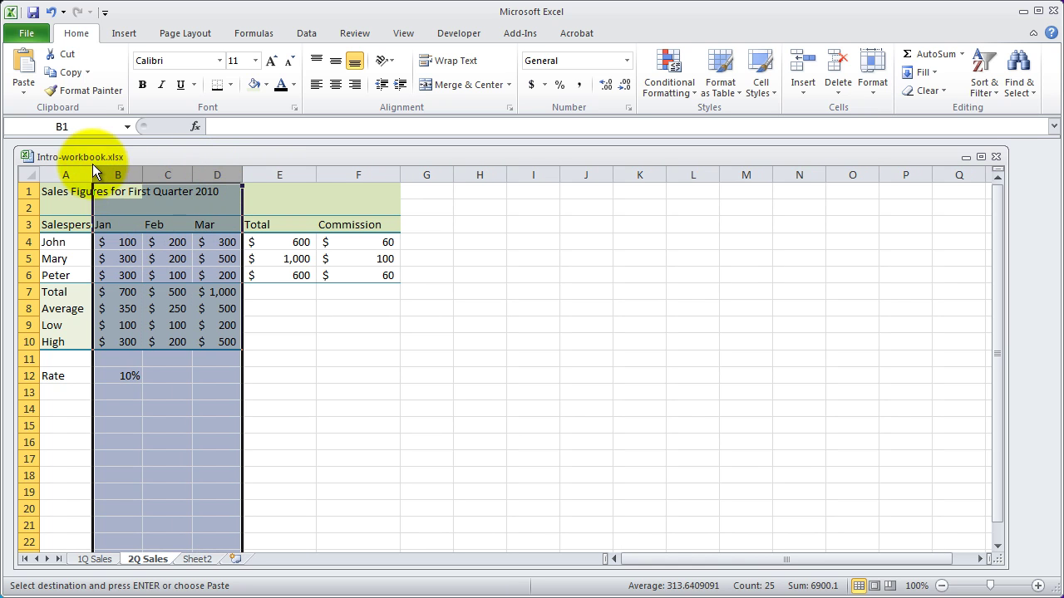
click(280, 341)
drag(89, 178, 114, 175)
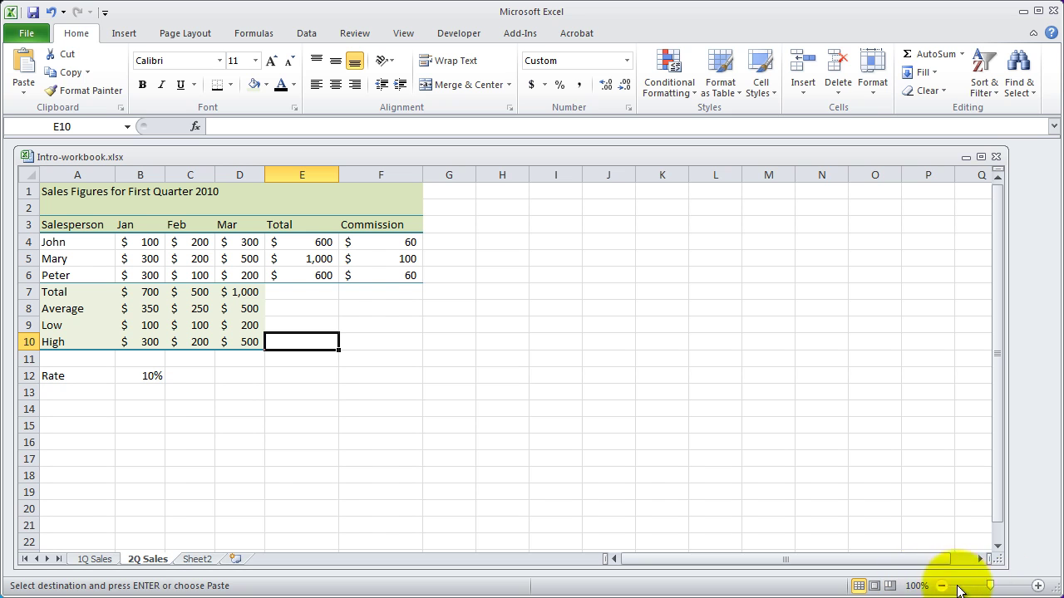
Zoom the 2Q Sales sheet in to 150%.
click(1038, 586)
click(1038, 586)
click(1038, 585)
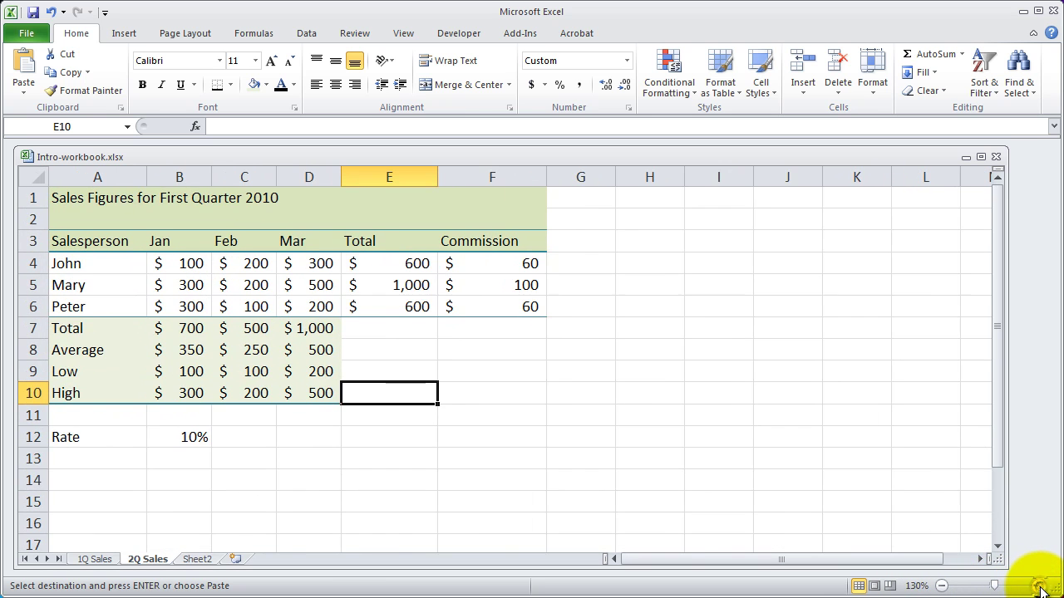
click(1038, 585)
click(1038, 586)
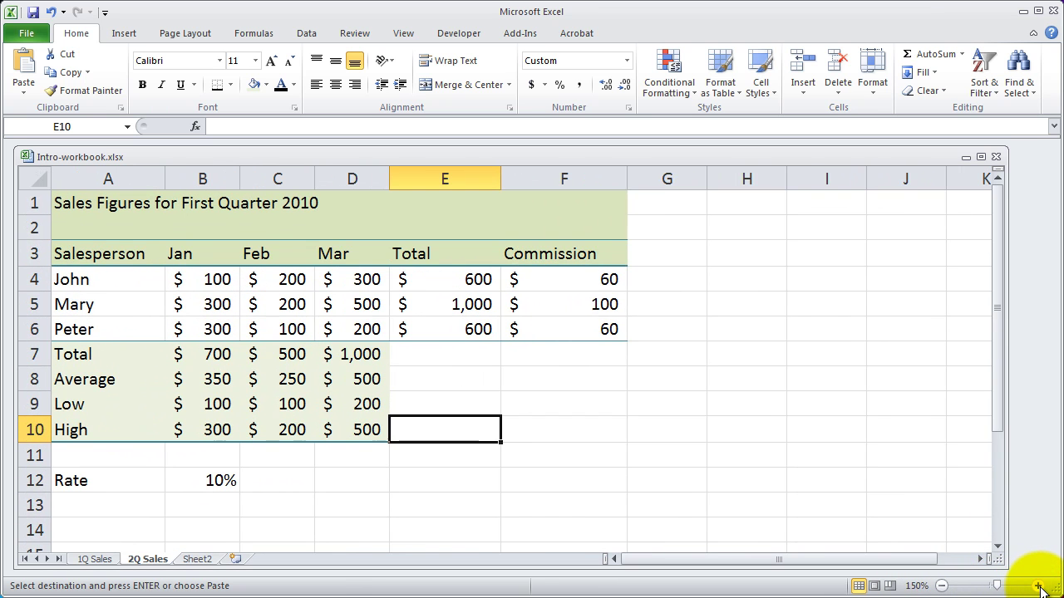
Cancel the pending copy marquee on 1Q Sales and return to 2Q Sales.
click(93, 560)
click(142, 211)
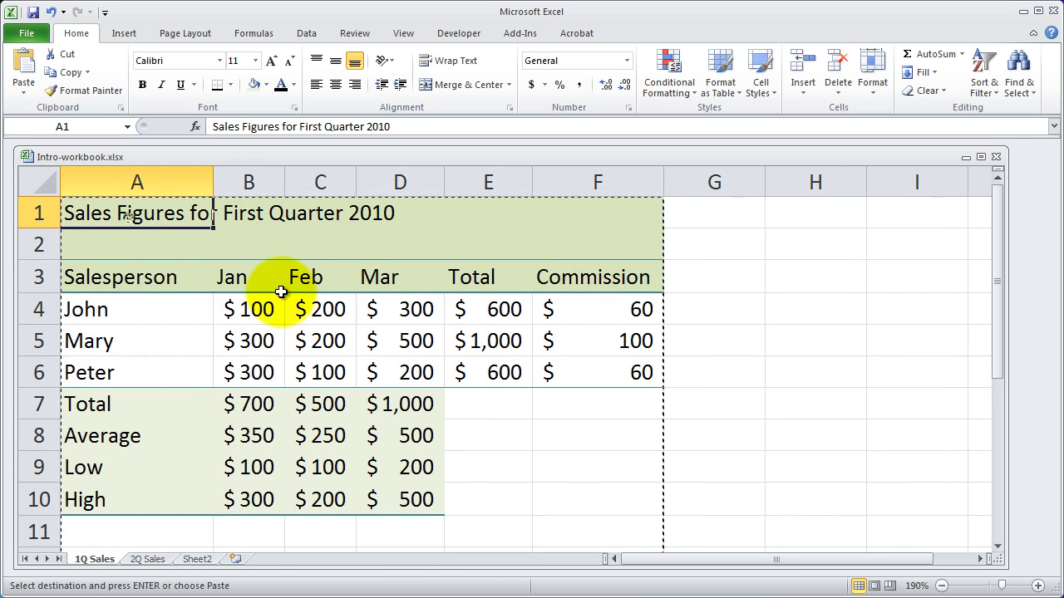
key(Escape)
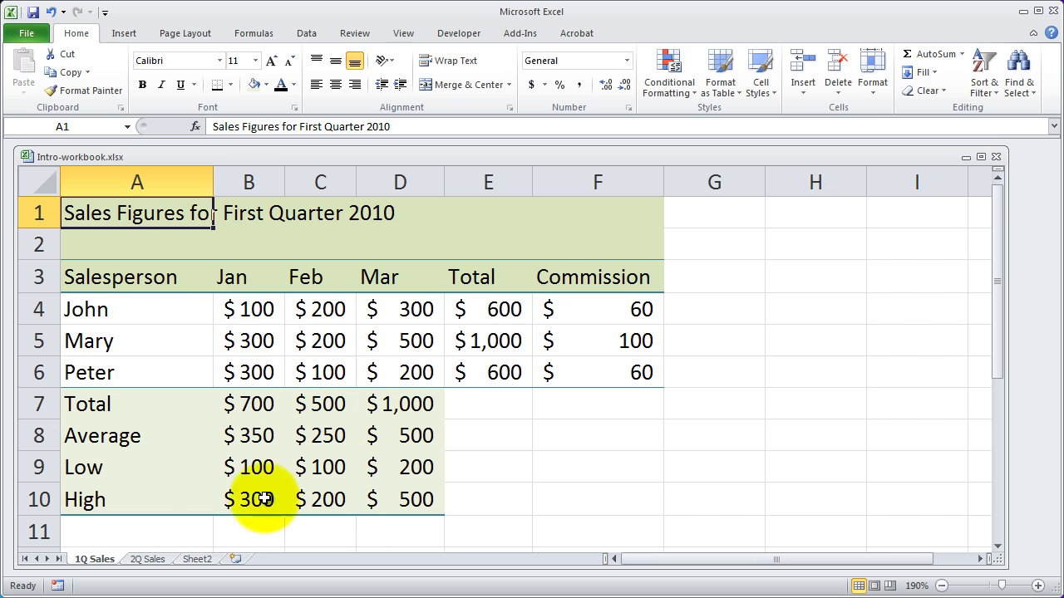
click(148, 559)
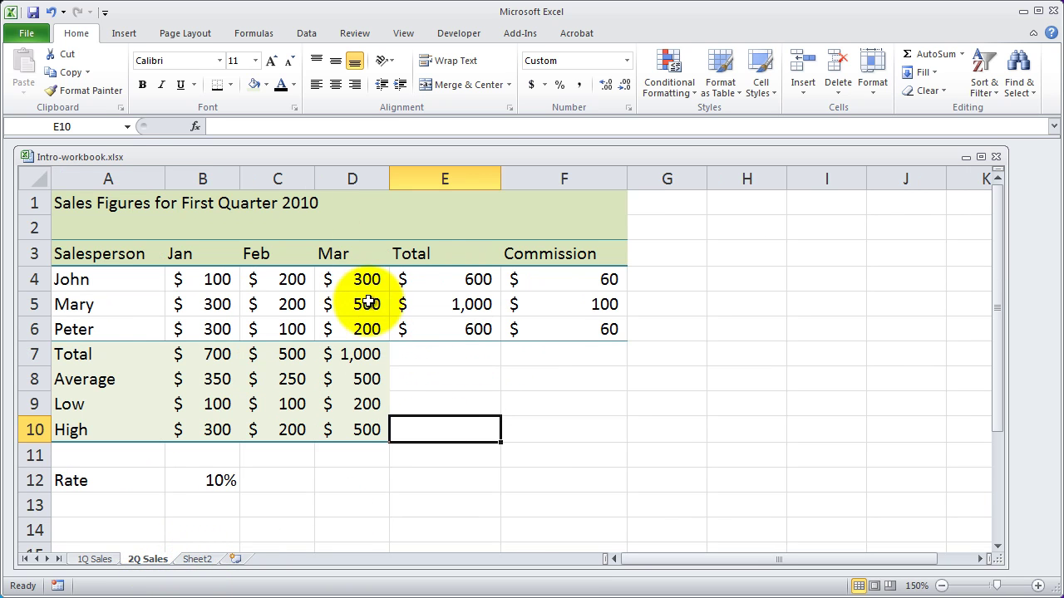
Delete the contents of B3:D6 on 2Q Sales, removing the Jan–Mar headers and figures.
drag(194, 252, 356, 322)
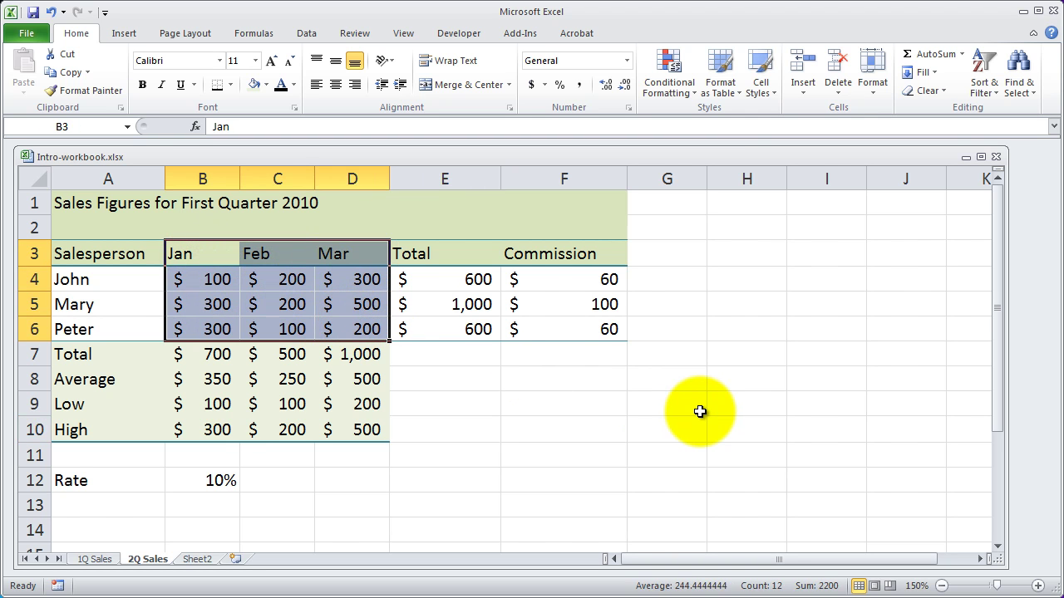
key(Delete)
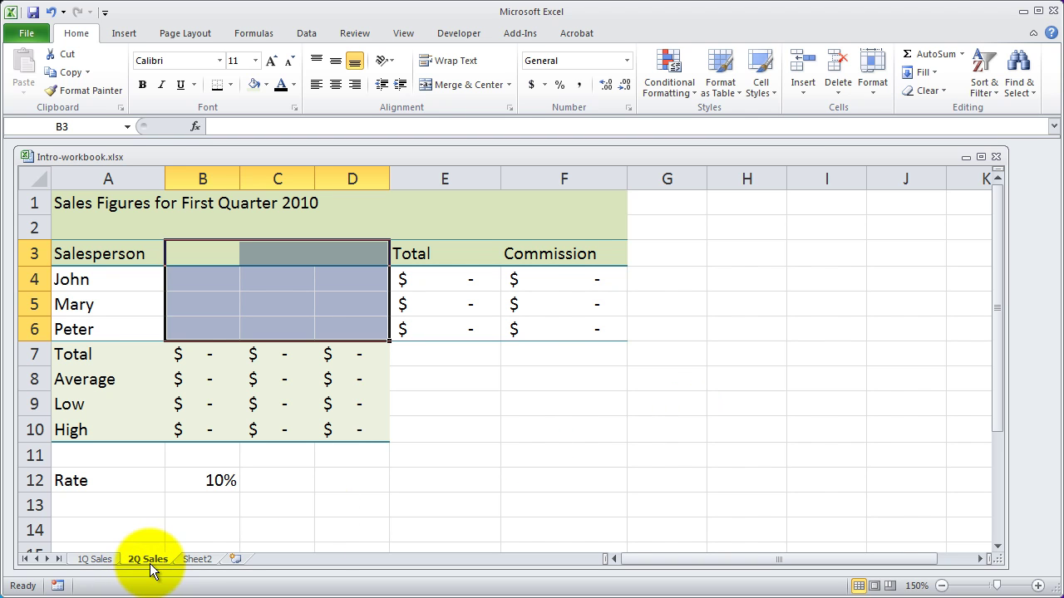
click(393, 506)
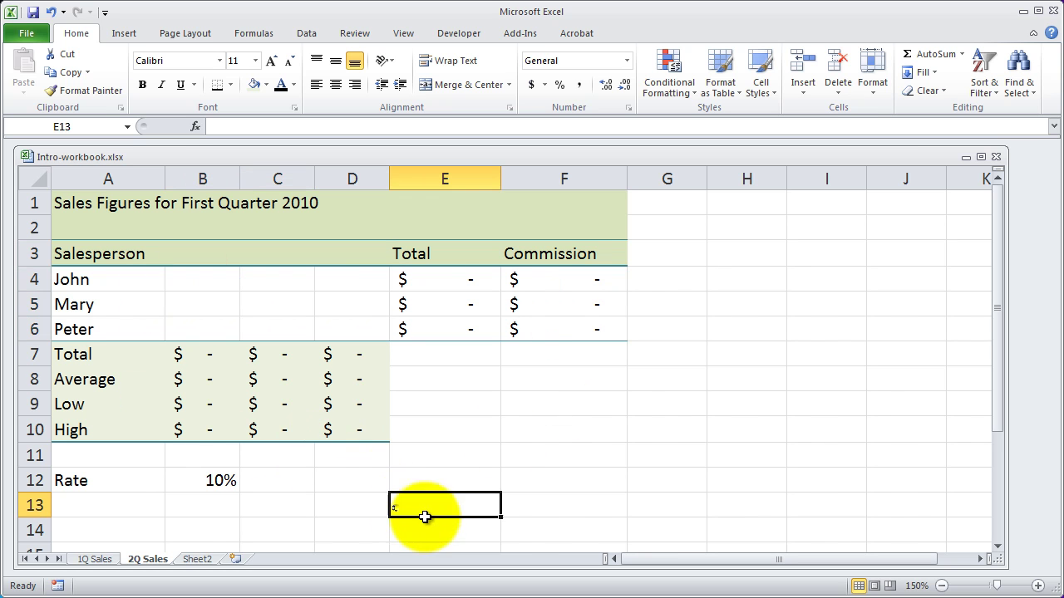
Replace 'First' with 'Second' in the A1 title so it reads 'Sales Figures for Second Quarter 2010'.
click(94, 202)
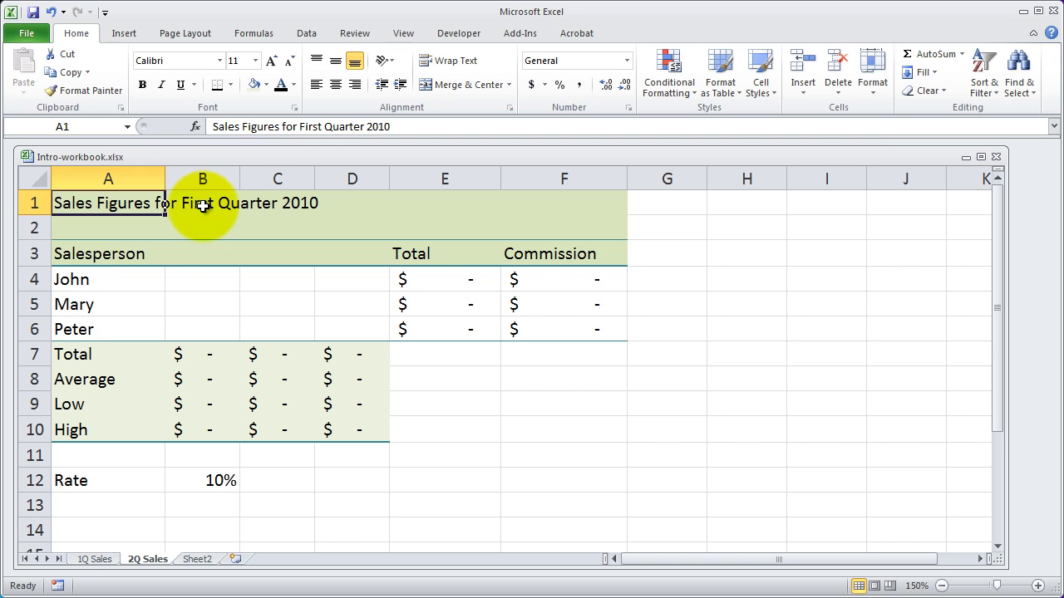
double_click(309, 127)
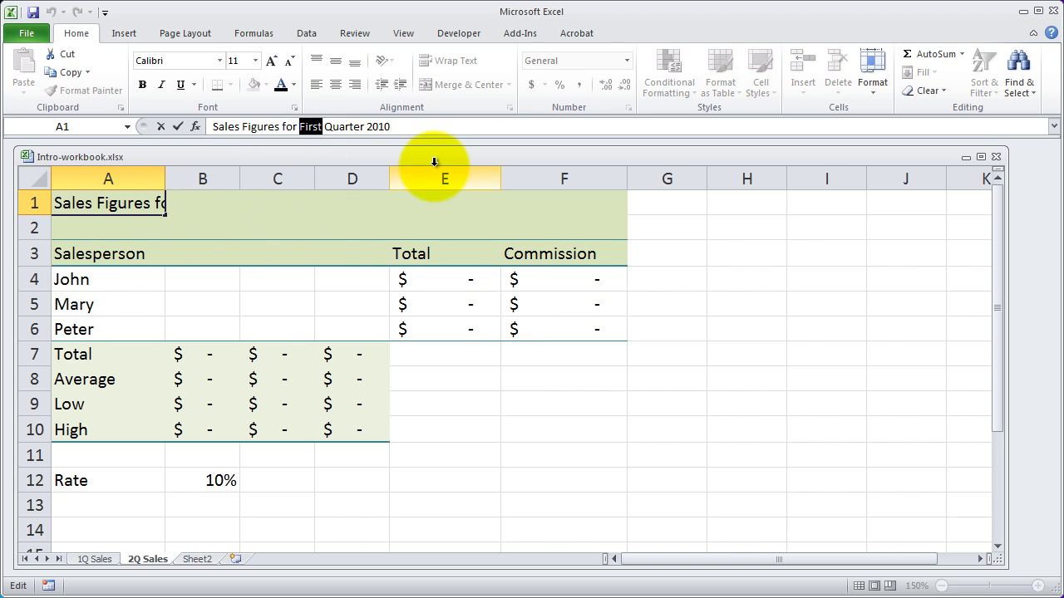
text(Second)
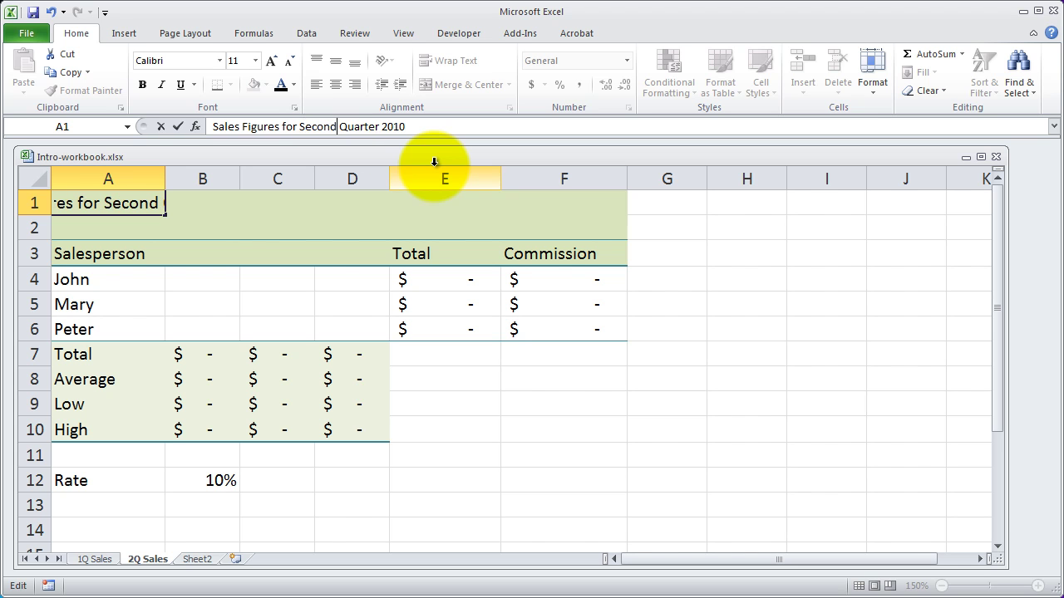
key(Return)
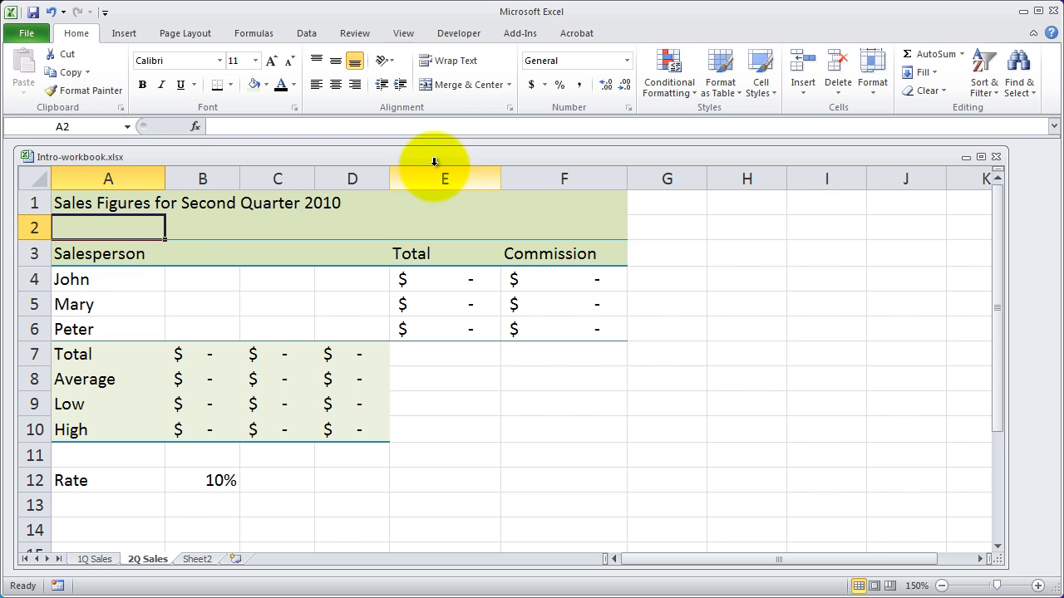
Enter the month headers April, May and June in B3:D3.
click(200, 249)
text(Apri)
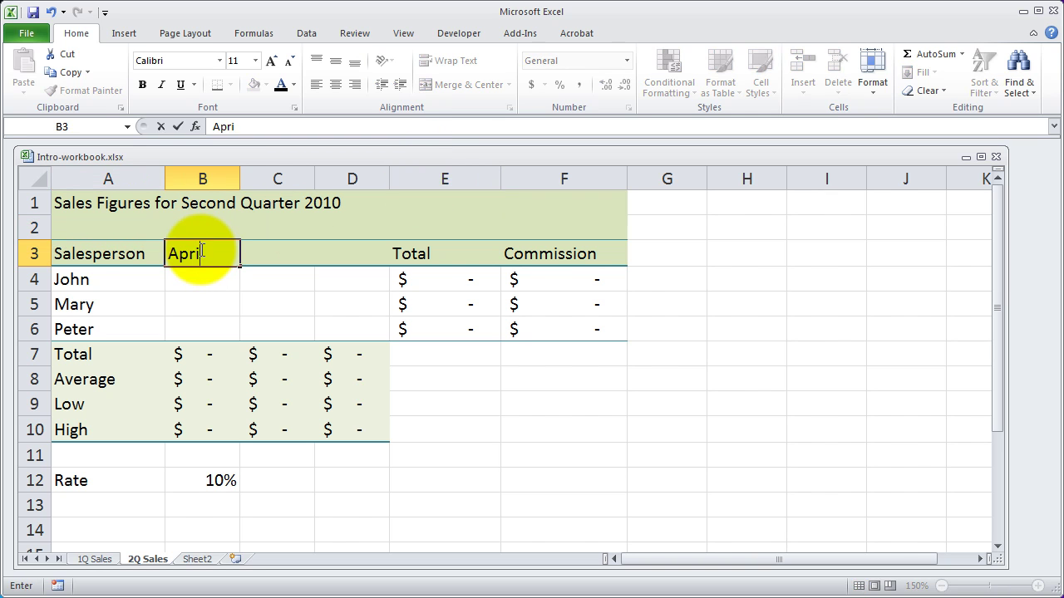
text(l)
key(Tab)
text(May)
key(Tab)
text(Jun)
key(Return)
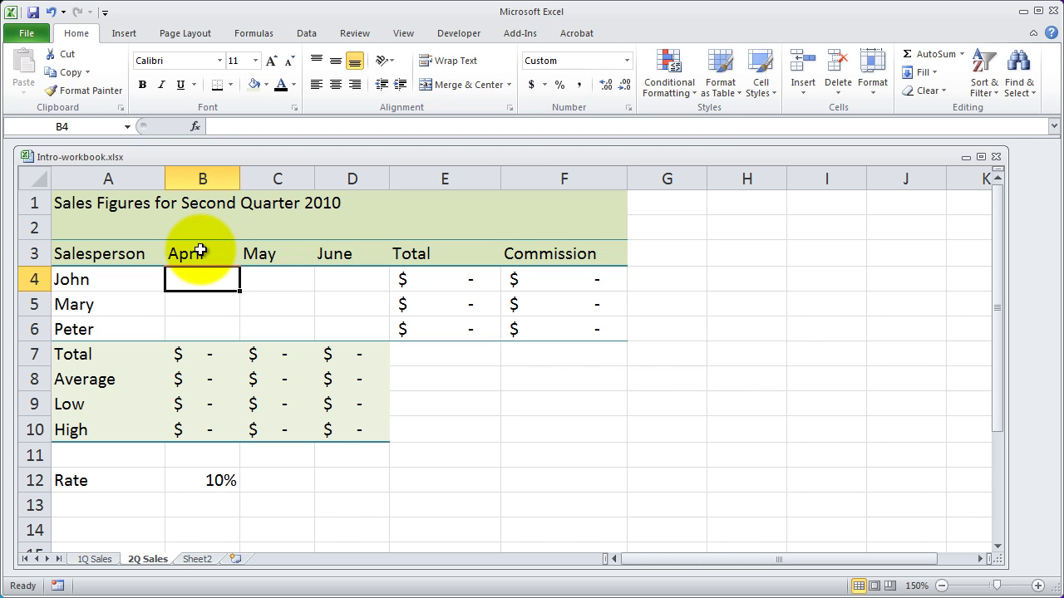
Enter the first salesperson's April–June sales as 200, 300 and 400.
text(200)
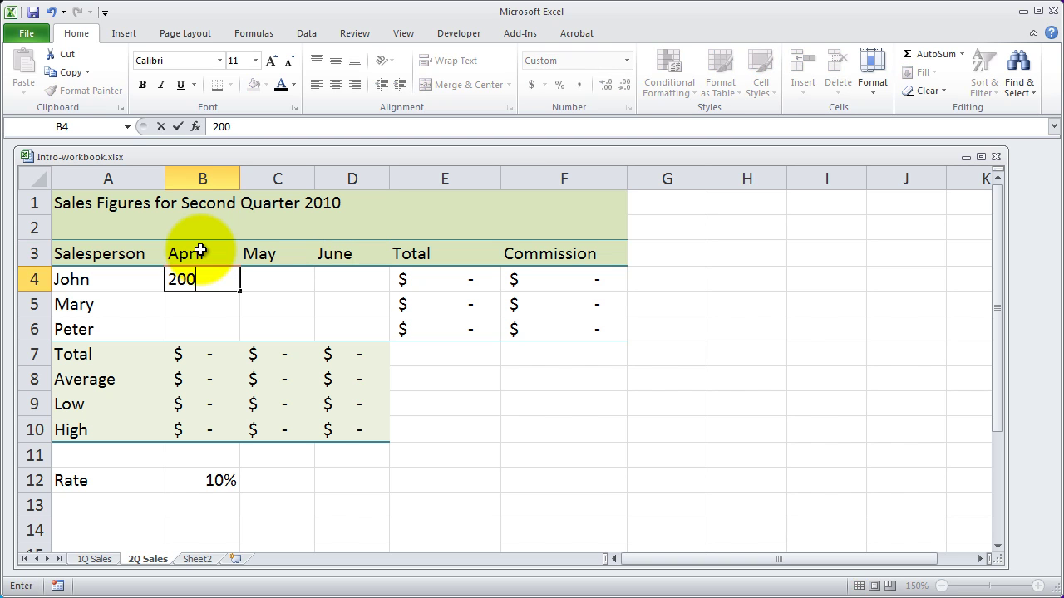
key(Tab)
text(300)
key(Tab)
text(40)
key(Return)
Enter the second salesperson's April–June sales as 300, 100 and 300.
text(30)
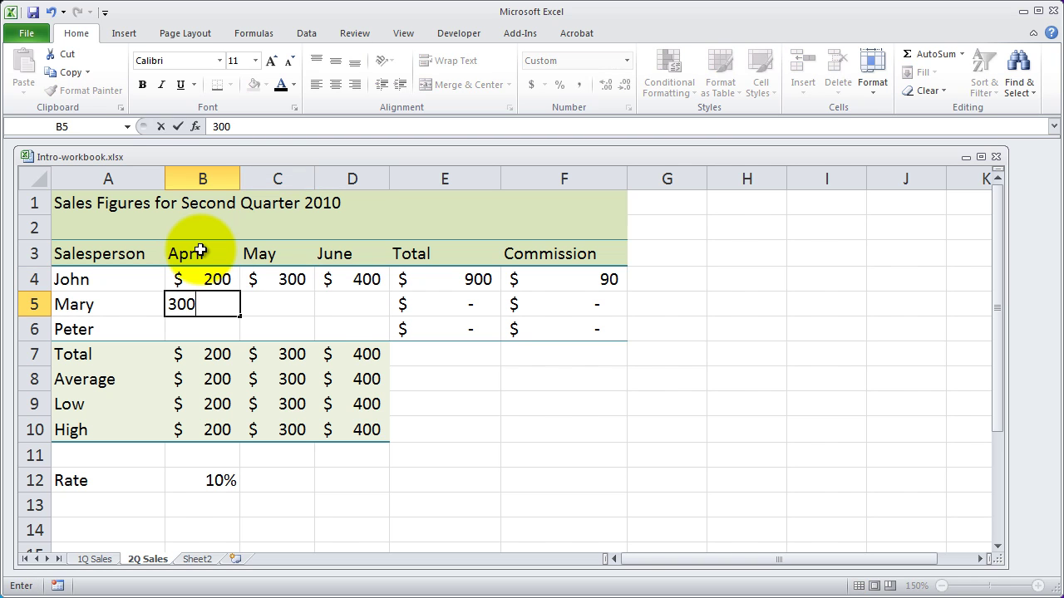
key(Tab)
text(100)
key(Tab)
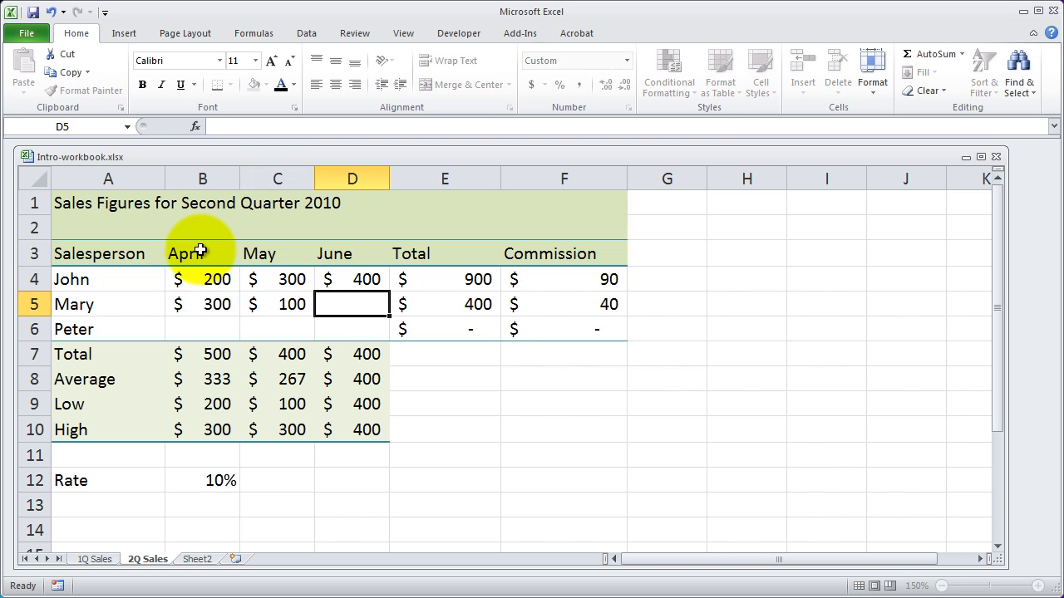
text(300)
key(Tab)
key(Return)
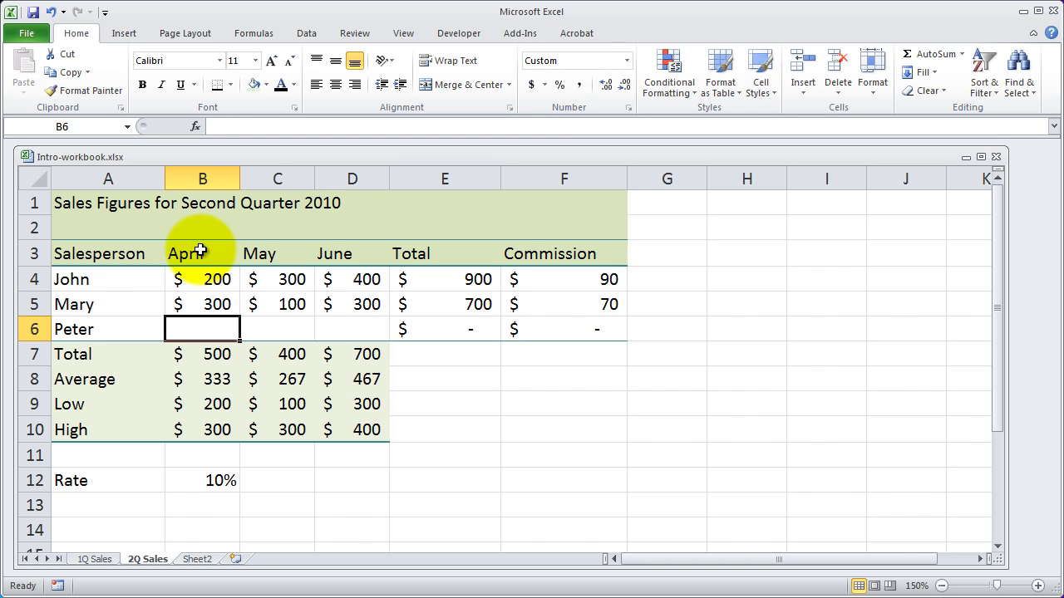
Enter the third salesperson's April–June sales as 400, 500 and 200.
text(400)
key(Tab)
text(500)
key(Tab)
text(200)
key(Return)
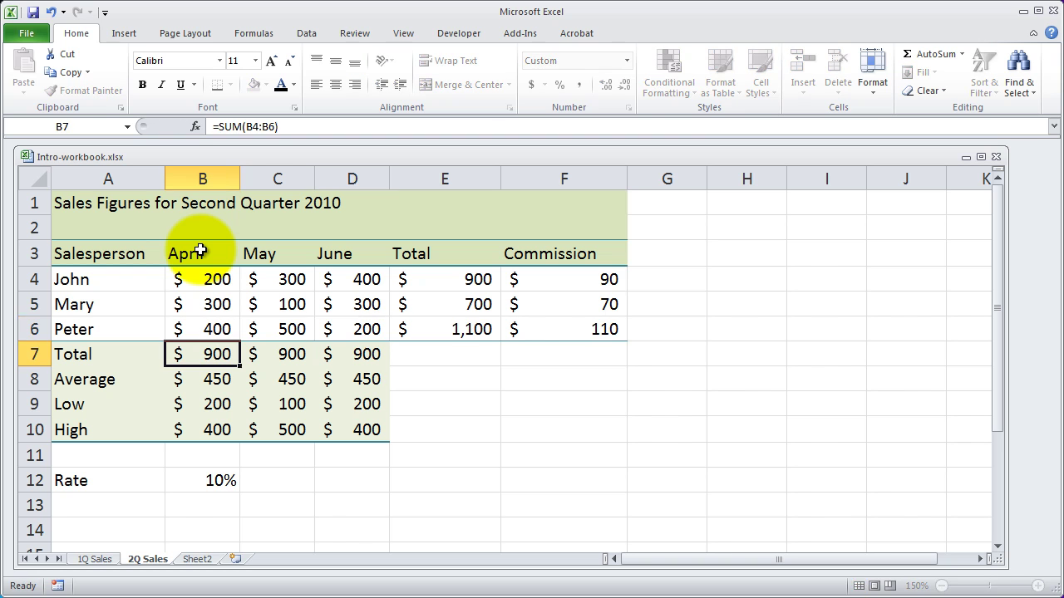
click(89, 211)
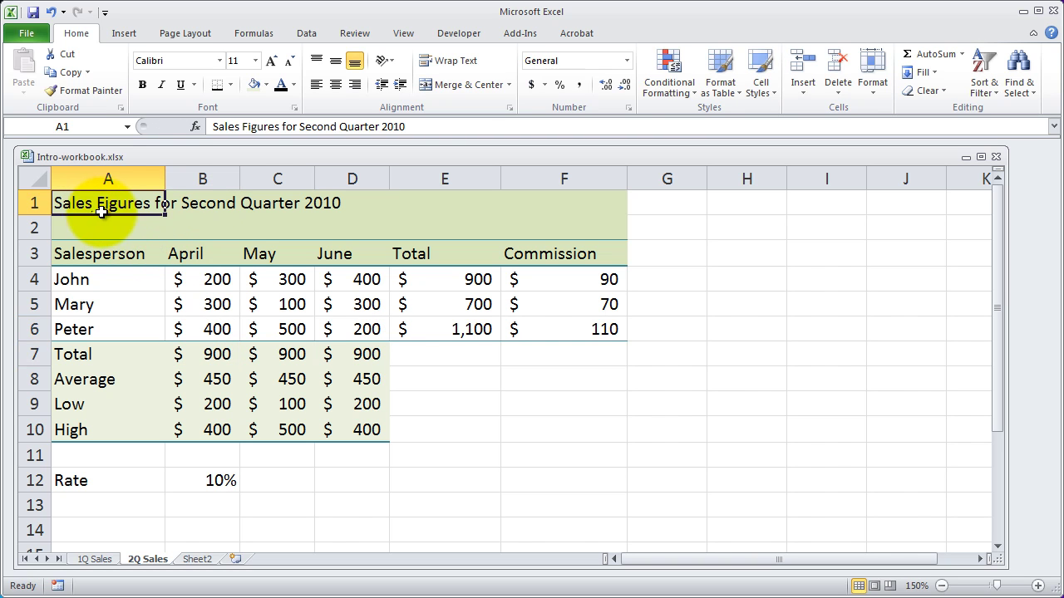